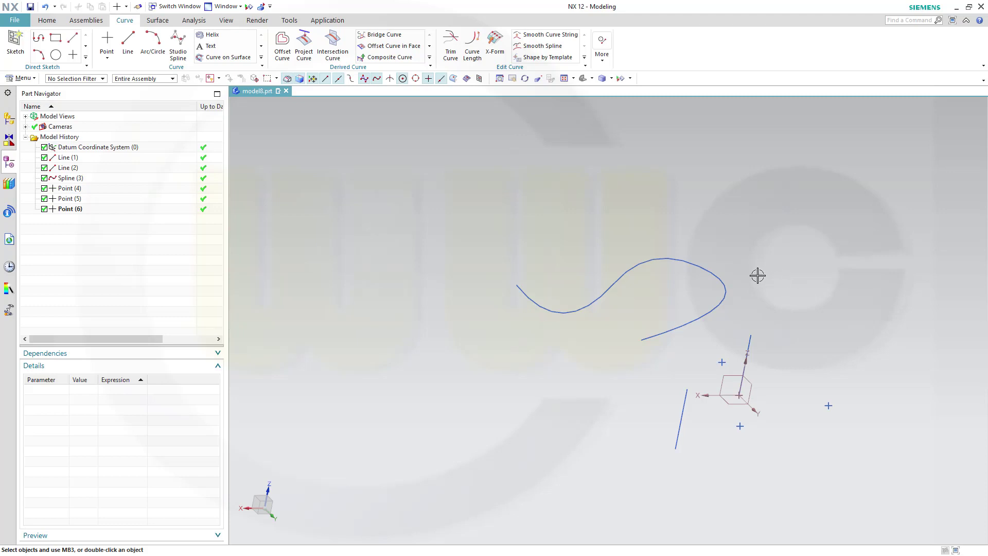
Start a new datum plane with its type set to Inferred and Associative enabled
{"action": "middle_click_drag", "start_coordinate": [766, 313], "coordinate": [553, 235]}
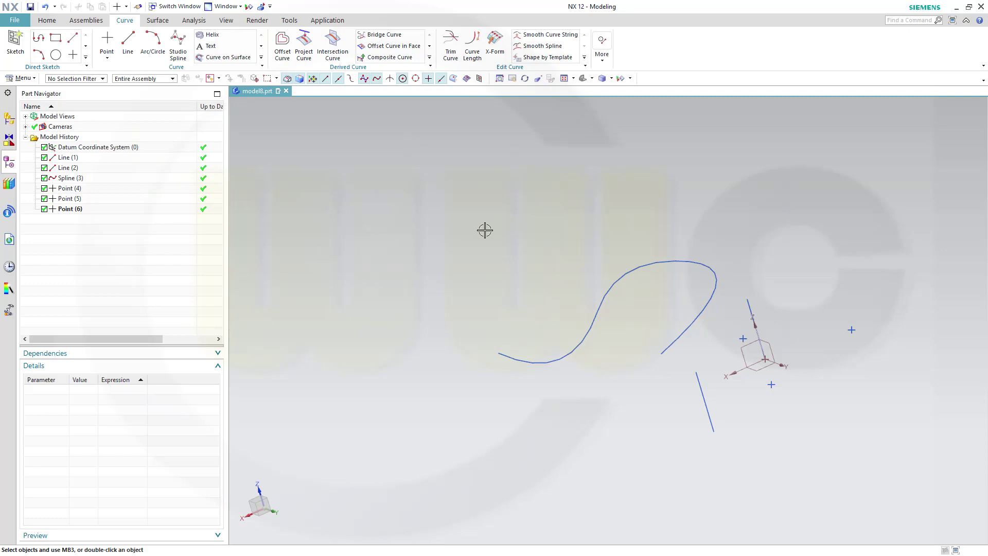
{"action": "middle_click_drag", "start_coordinate": [512, 203], "coordinate": [535, 263]}
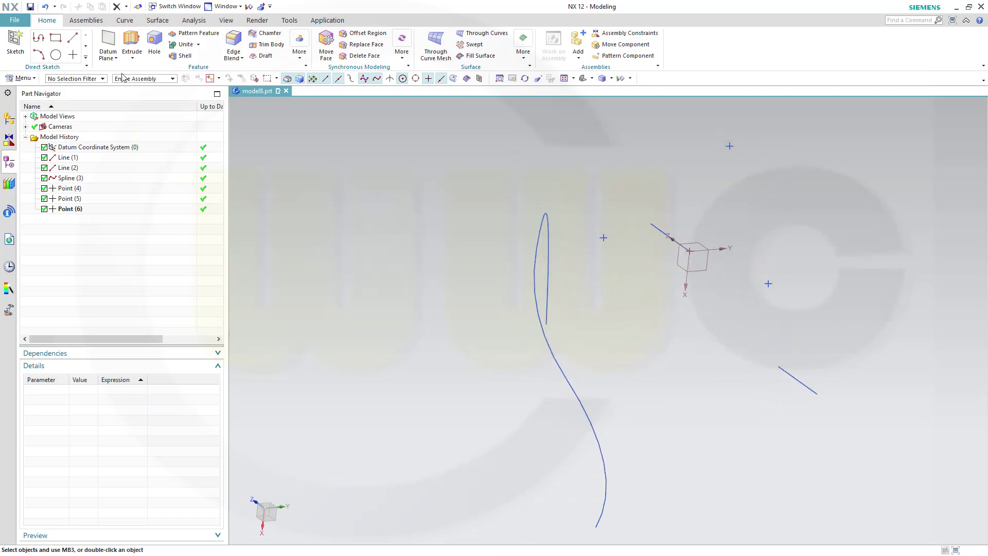
{"action": "left_click", "coordinate": [108, 41]}
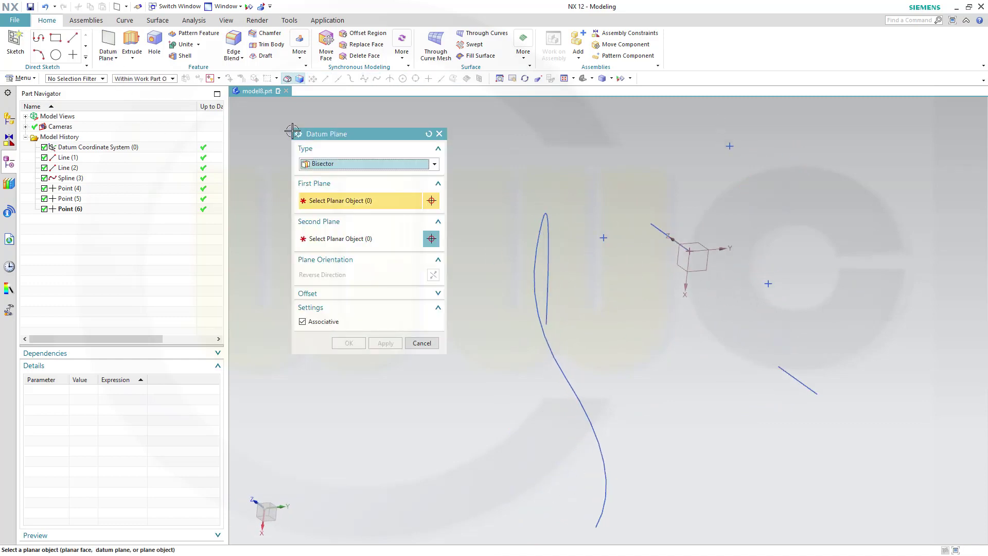
{"action": "left_click", "coordinate": [434, 164]}
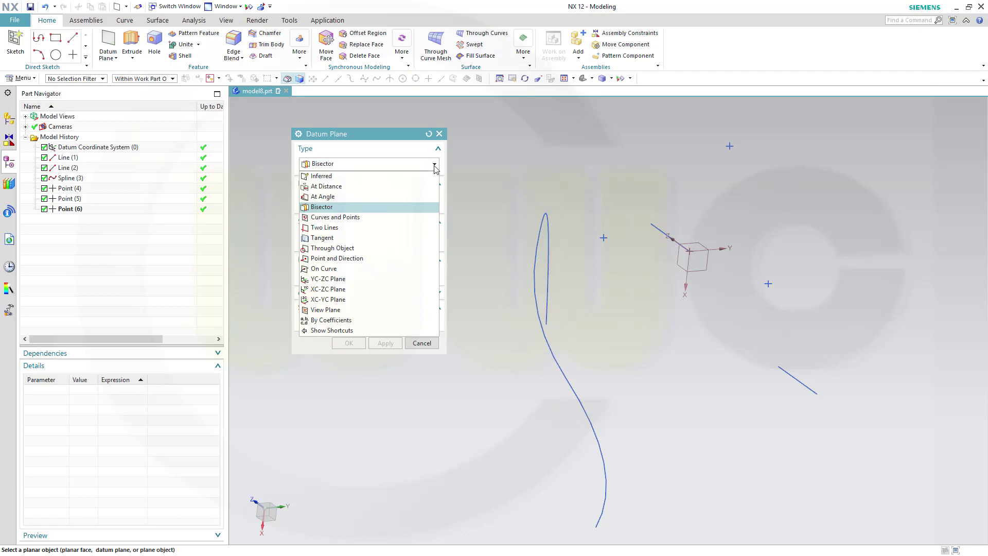
{"action": "left_click", "coordinate": [330, 176]}
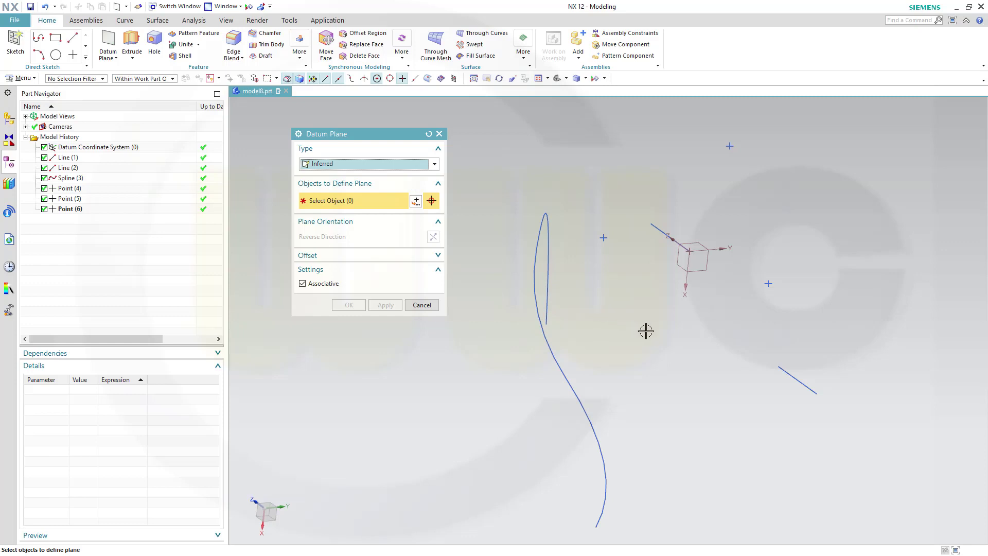
{"action": "mouse_move", "coordinate": [646, 331]}
{"action": "middle_mouse_down"}
{"action": "mouse_move", "coordinate": [626, 339]}
{"action": "mouse_move", "coordinate": [639, 338]}
{"action": "middle_mouse_up"}
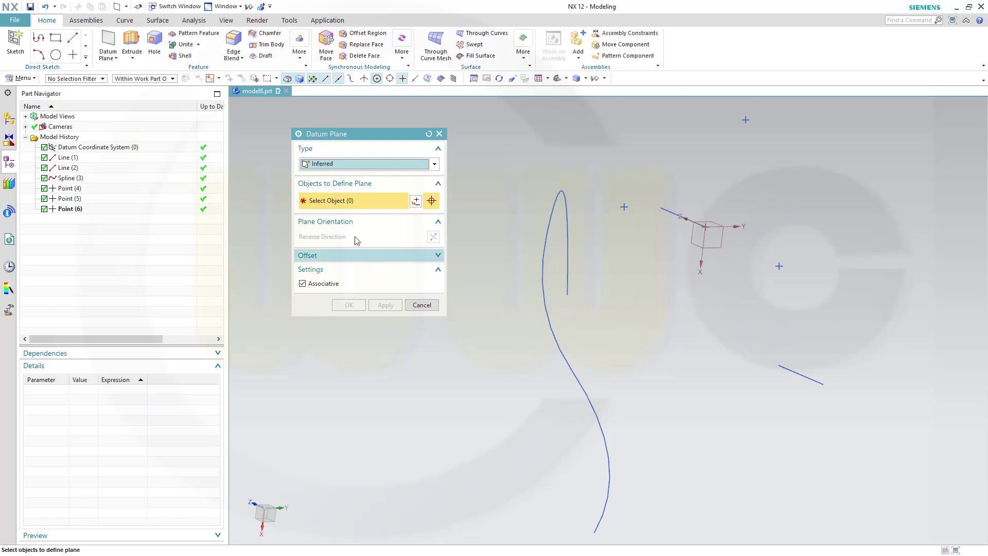
Create Datum Plane (10) through Line (2) and Point (5), keeping the dialog open
{"action": "middle_click_drag", "start_coordinate": [624, 280], "coordinate": [687, 289]}
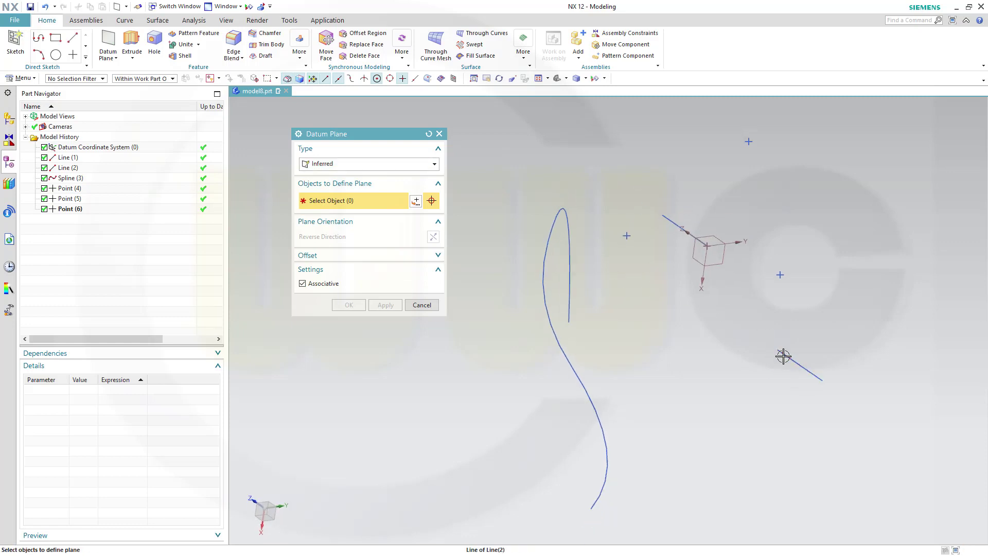
{"action": "left_click", "coordinate": [782, 356]}
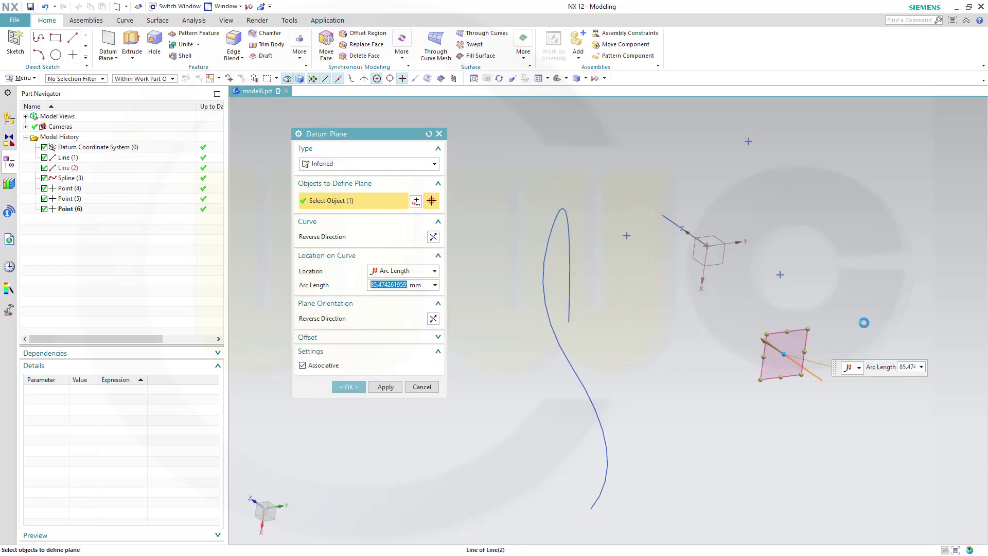
{"action": "left_click", "coordinate": [781, 273]}
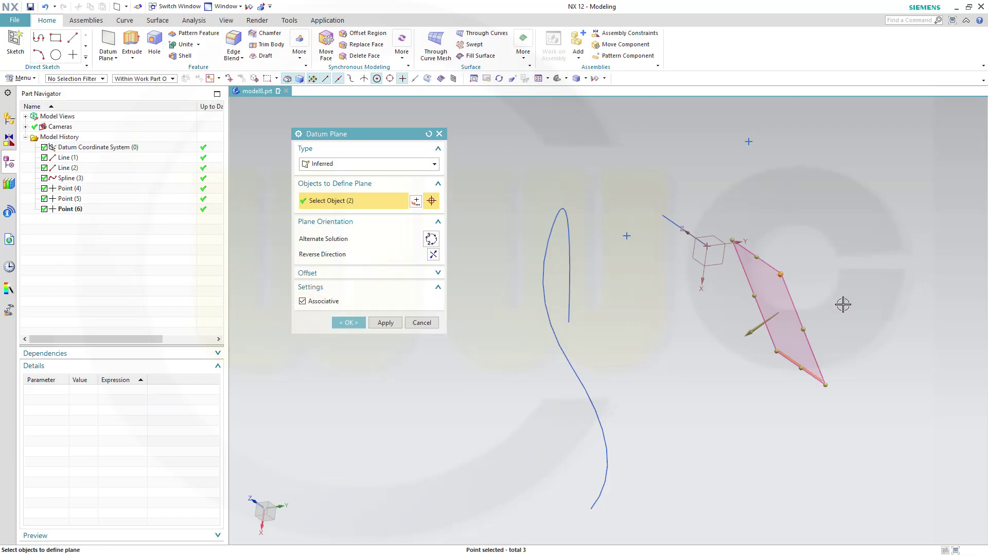
{"action": "middle_click_drag", "start_coordinate": [854, 312], "coordinate": [831, 326]}
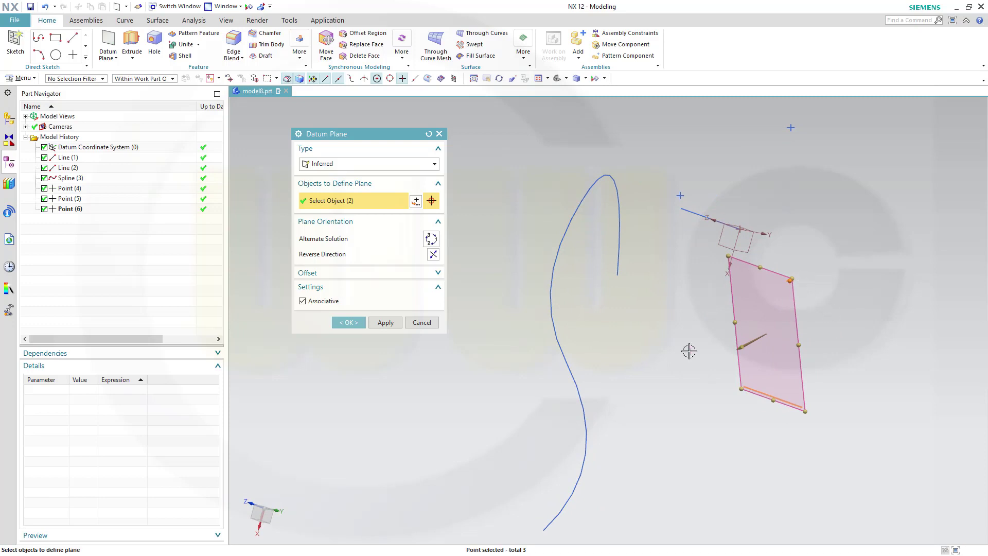
{"action": "middle_click_drag", "start_coordinate": [649, 363], "coordinate": [638, 298]}
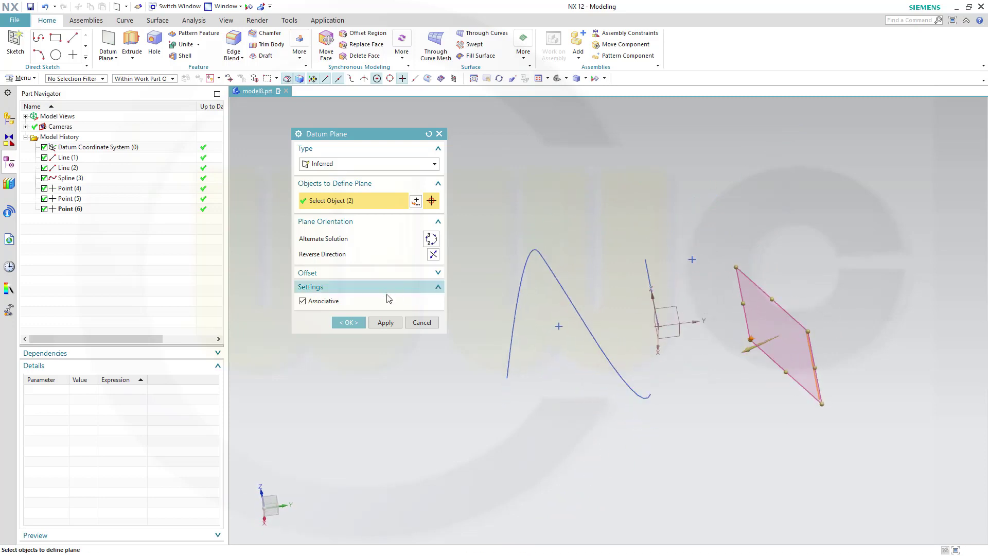
{"action": "left_click", "coordinate": [384, 327]}
Select the XZ plane, then Datum Plane (10), as references for another plane
{"action": "middle_click_drag", "start_coordinate": [696, 368], "coordinate": [695, 333]}
{"action": "left_click", "coordinate": [698, 326]}
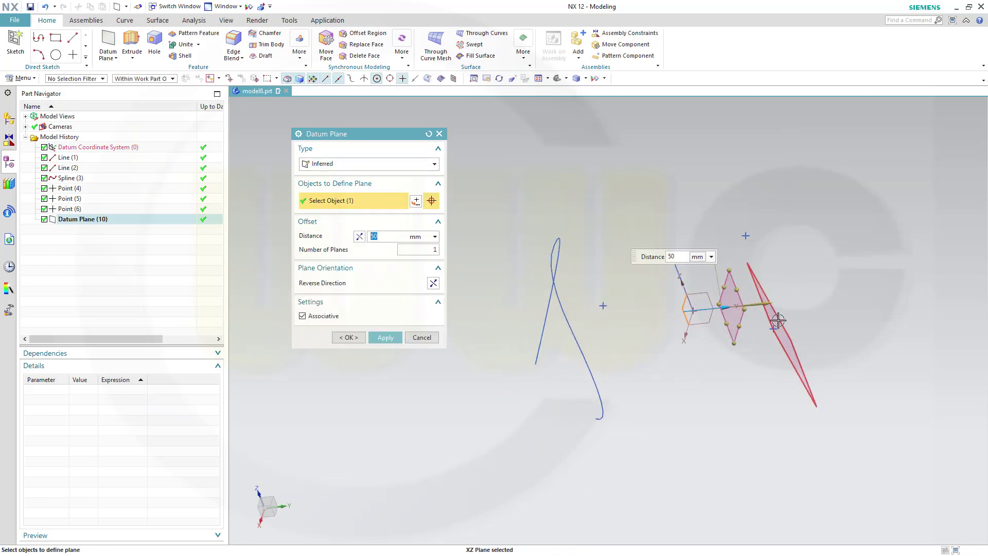
{"action": "middle_click_drag", "start_coordinate": [741, 360], "coordinate": [754, 324]}
{"action": "left_click", "coordinate": [776, 363]}
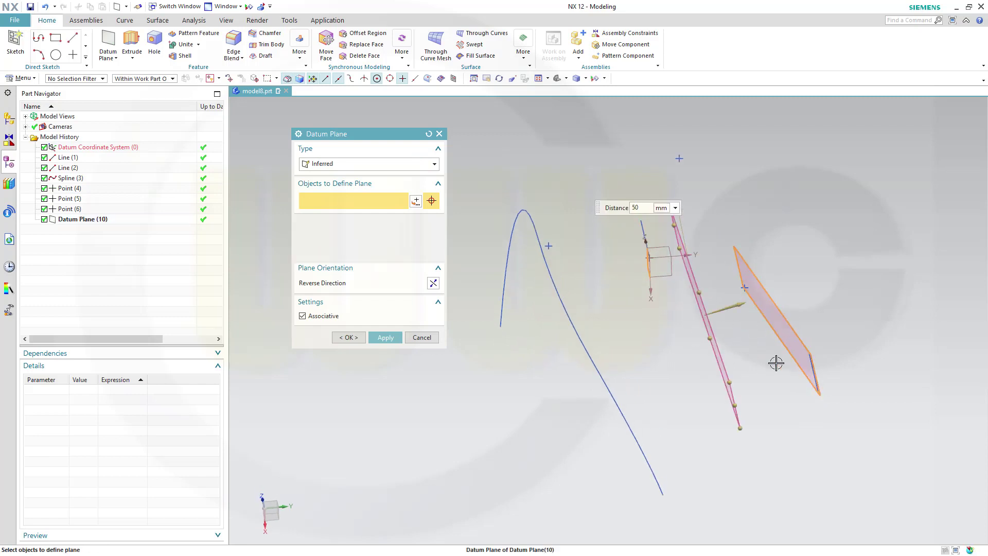
{"action": "left_click", "coordinate": [776, 362]}
{"action": "middle_click_drag", "start_coordinate": [760, 385], "coordinate": [761, 368]}
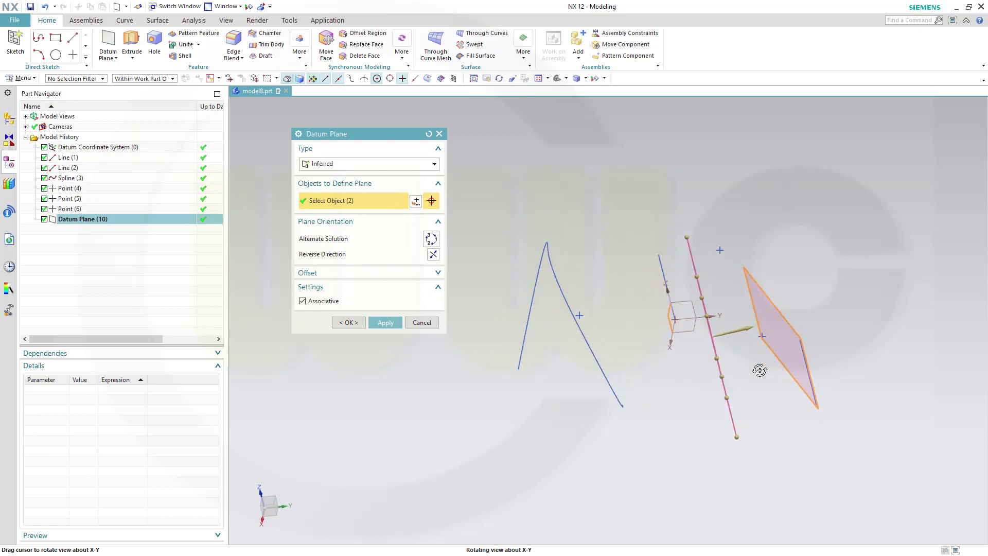
Cycle through Alternate Solution orientations to compare the previewed plane with Datum Plane (10)
{"action": "left_click", "coordinate": [432, 240]}
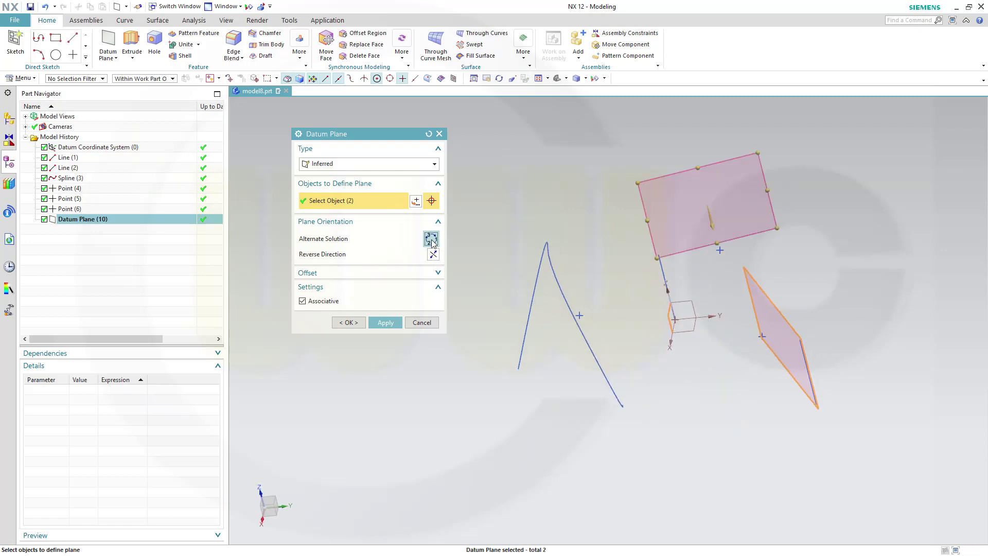
{"action": "left_click", "coordinate": [431, 240]}
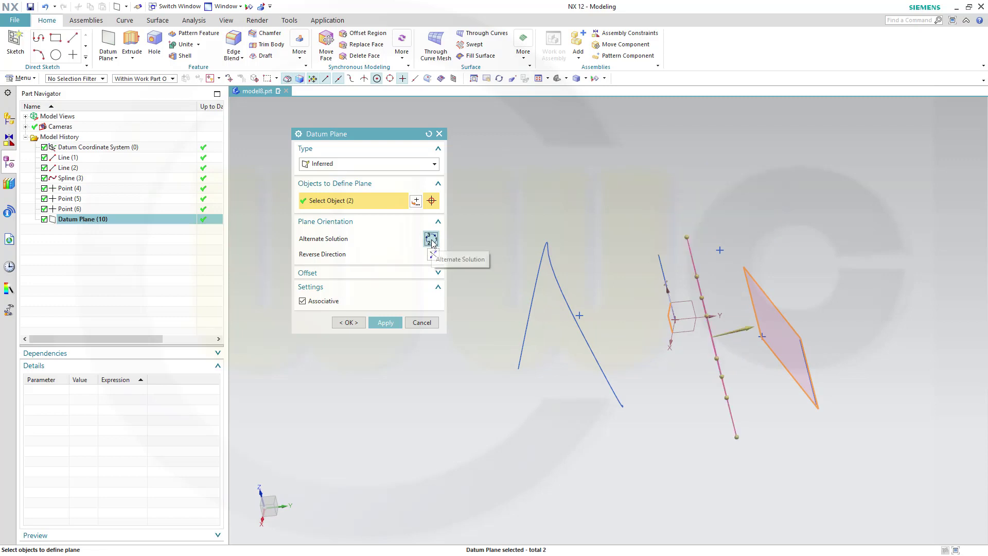
{"action": "left_click", "coordinate": [431, 240]}
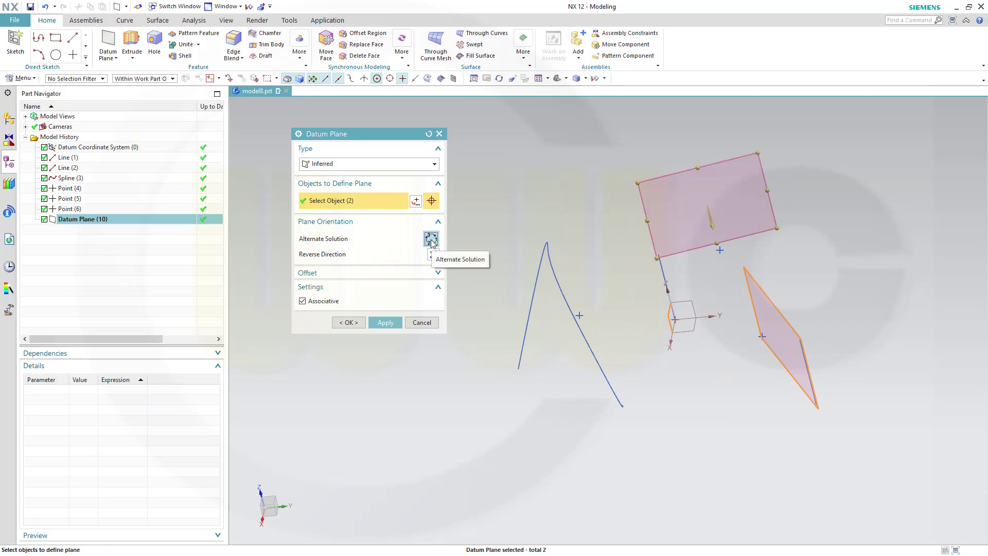
{"action": "left_click", "coordinate": [431, 240]}
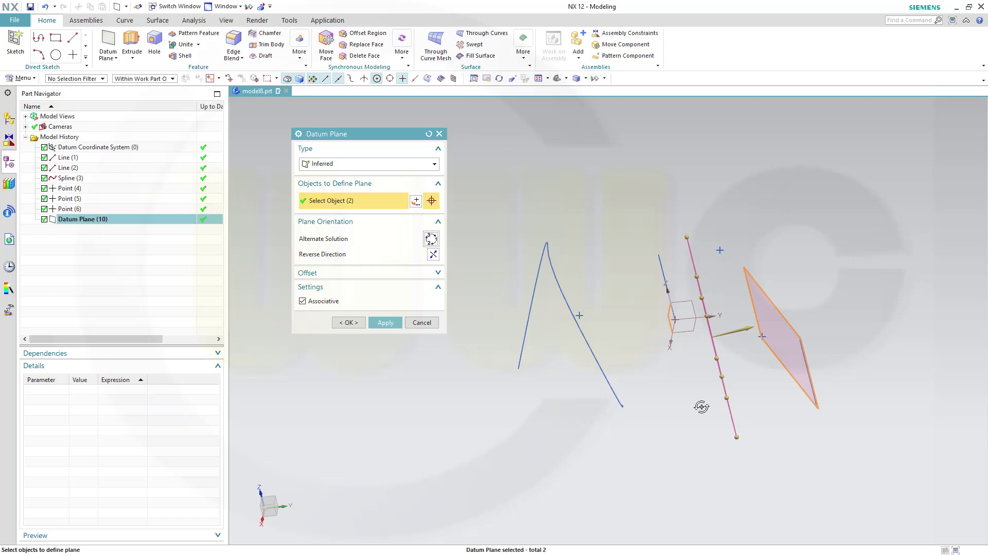
{"action": "mouse_move", "coordinate": [701, 407]}
{"action": "middle_mouse_down"}
{"action": "mouse_move", "coordinate": [699, 425]}
{"action": "mouse_move", "coordinate": [716, 396]}
{"action": "middle_mouse_up"}
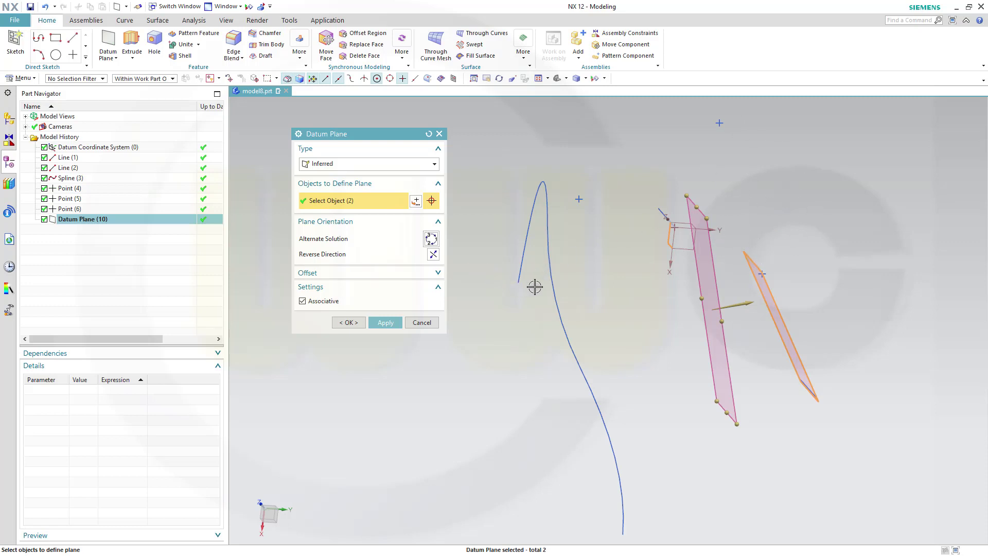
{"action": "middle_click_drag", "start_coordinate": [634, 322], "coordinate": [642, 286]}
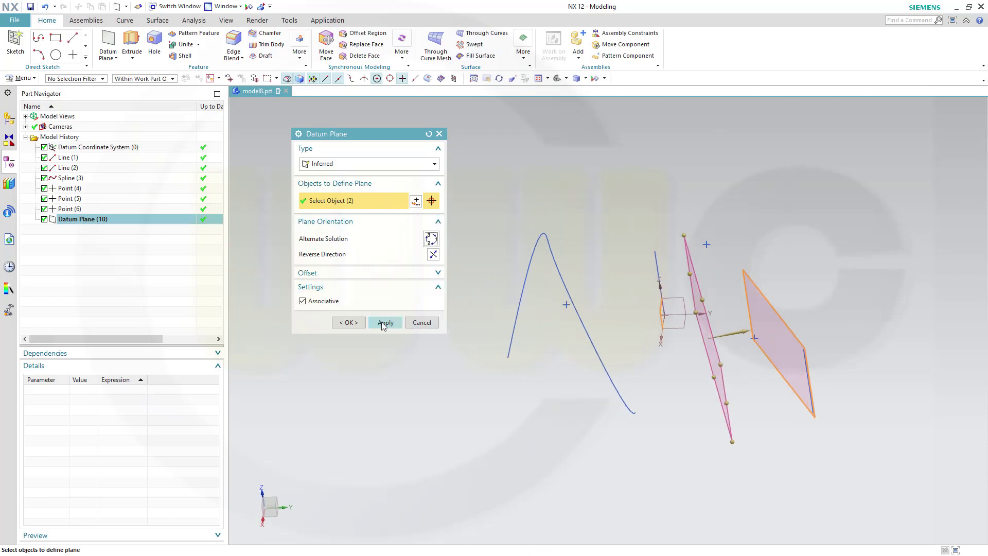
Discard the previewed plane and start a new On Curve datum plane
{"action": "left_click", "coordinate": [415, 323]}
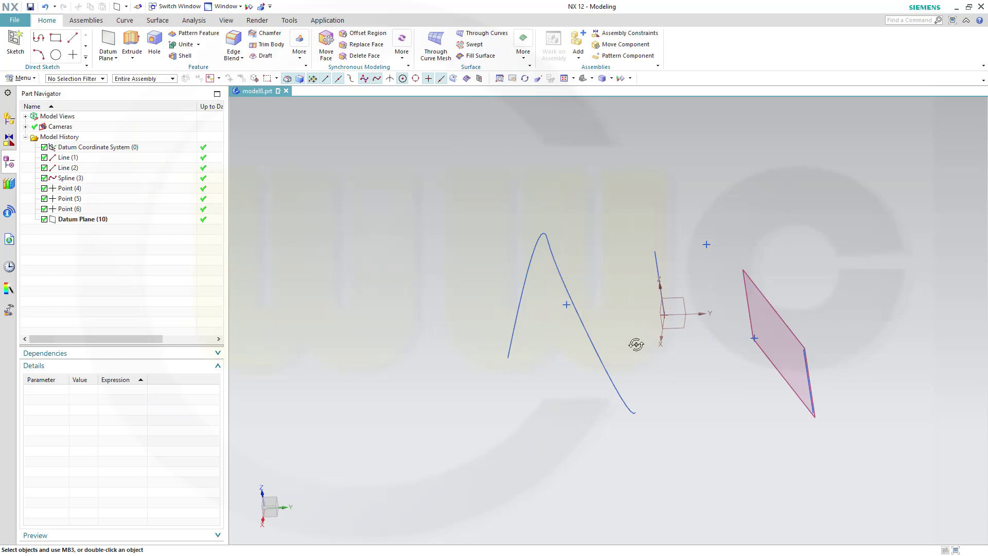
{"action": "middle_click_drag", "start_coordinate": [637, 343], "coordinate": [650, 342]}
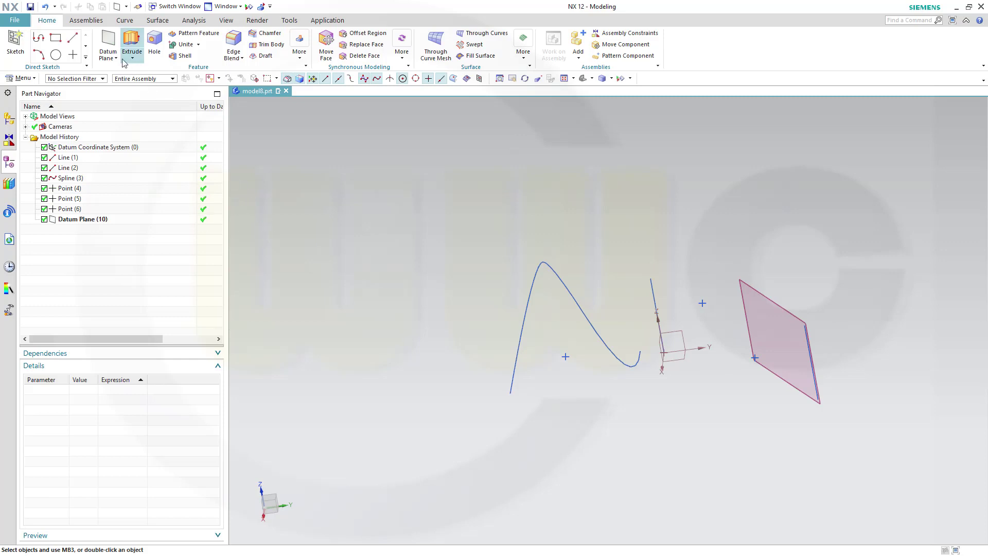
{"action": "left_click", "coordinate": [110, 45]}
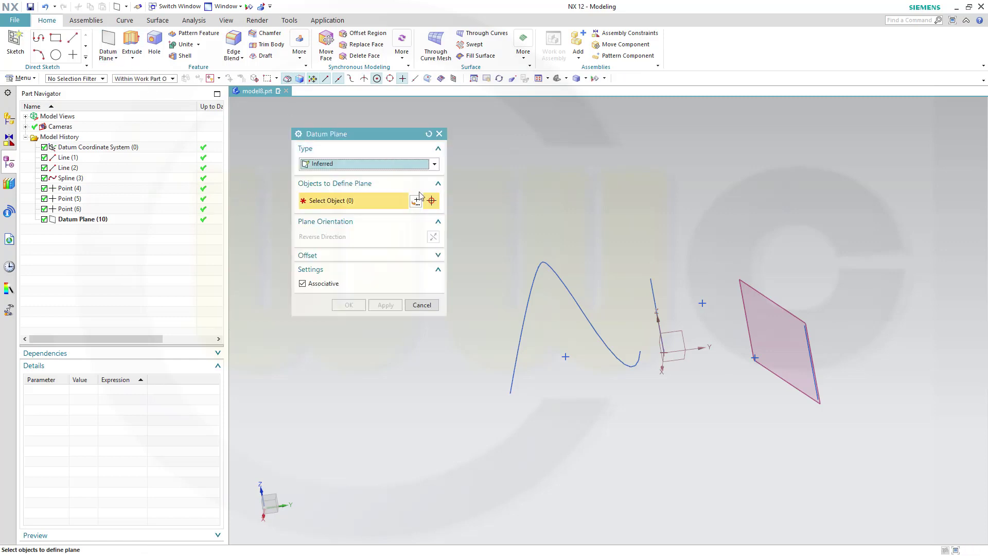
{"action": "left_click", "coordinate": [434, 164]}
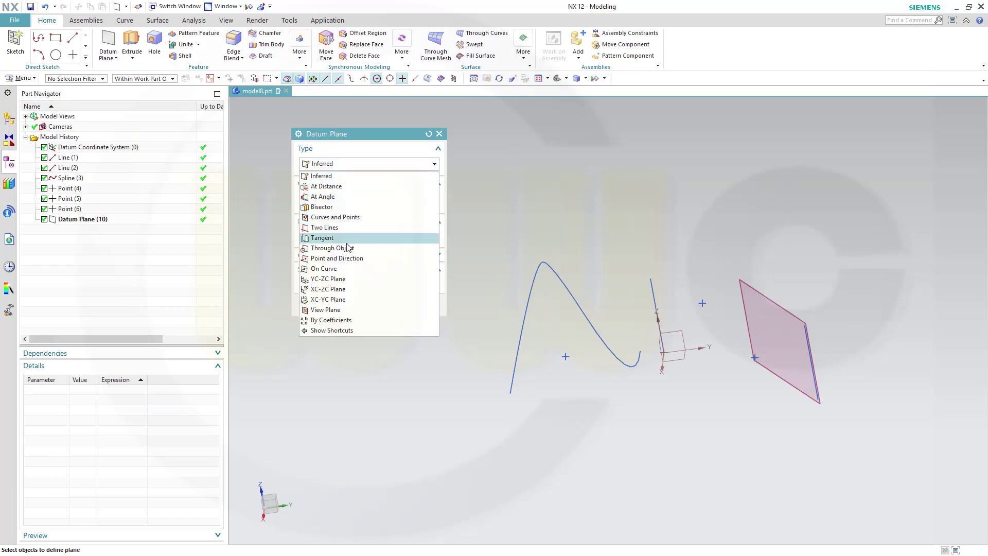
{"action": "left_click", "coordinate": [338, 269]}
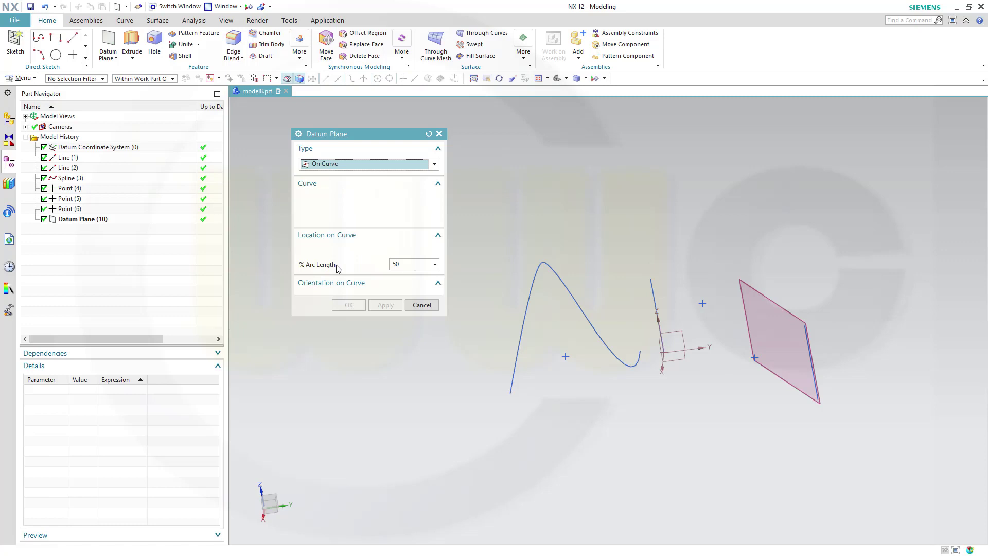
Place the plane on the spline by % Arc Length, trying 0% and 100% before settling on 50%
{"action": "left_click", "coordinate": [519, 327]}
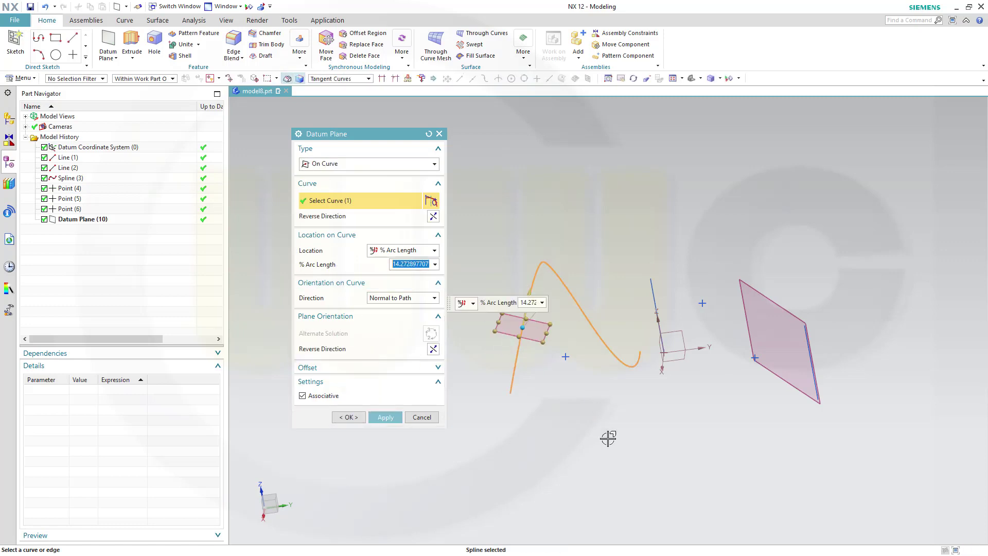
{"action": "middle_click_drag", "start_coordinate": [606, 437], "coordinate": [697, 427]}
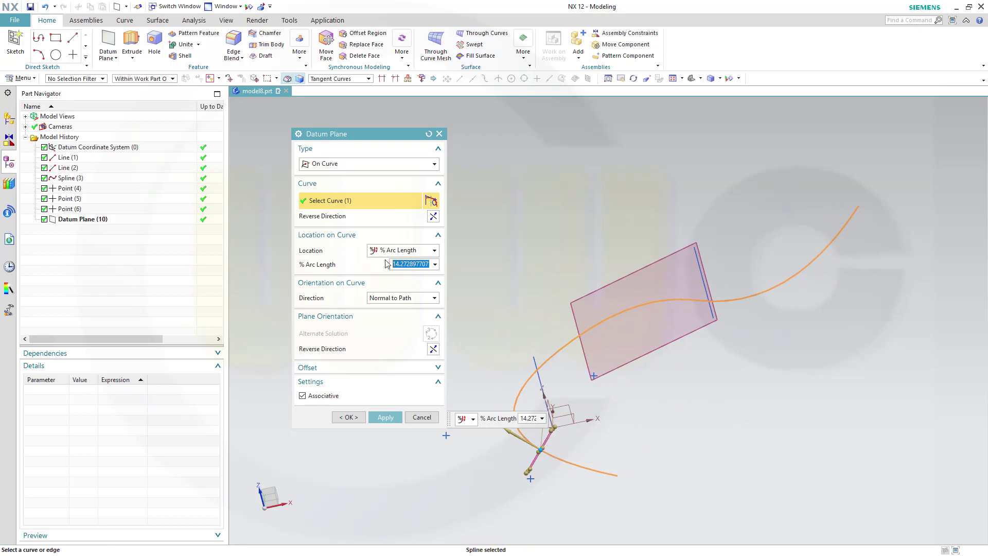
{"action": "left_click", "coordinate": [434, 251]}
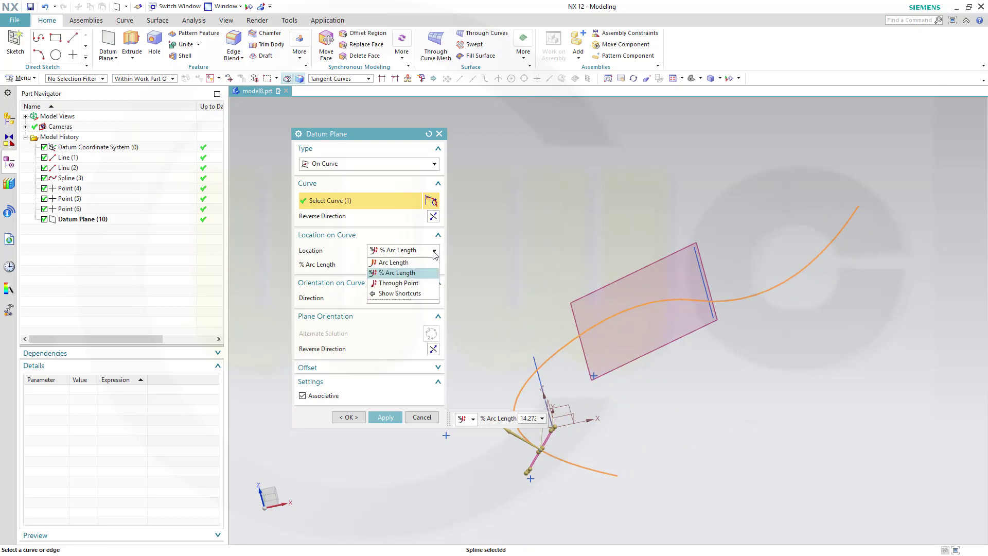
{"action": "left_click", "coordinate": [395, 273]}
{"action": "left_click_drag", "start_coordinate": [395, 264], "coordinate": [550, 265]}
{"action": "type", "text": "0"}
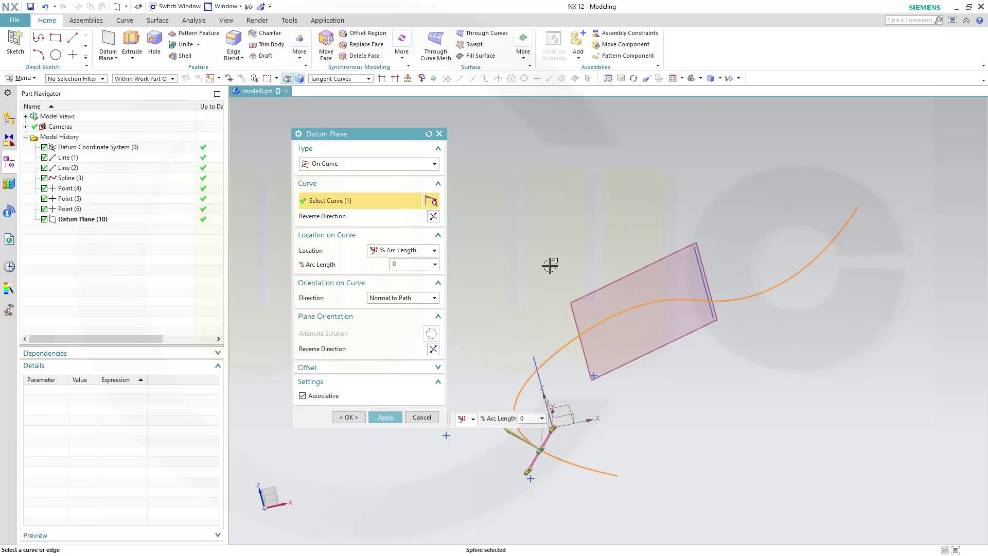
{"action": "key", "text": "Return"}
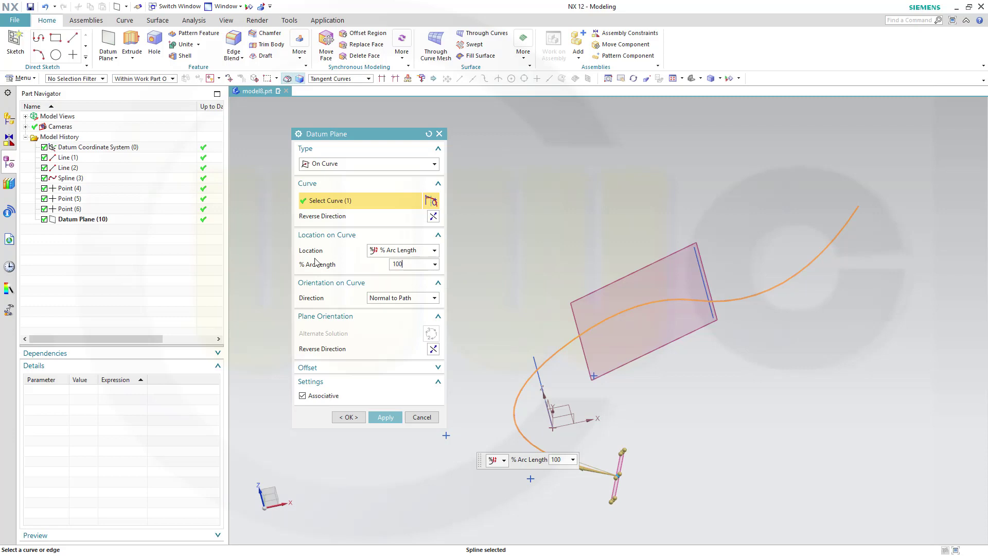
{"action": "key", "text": "Tab"}
{"action": "left_click", "coordinate": [405, 263]}
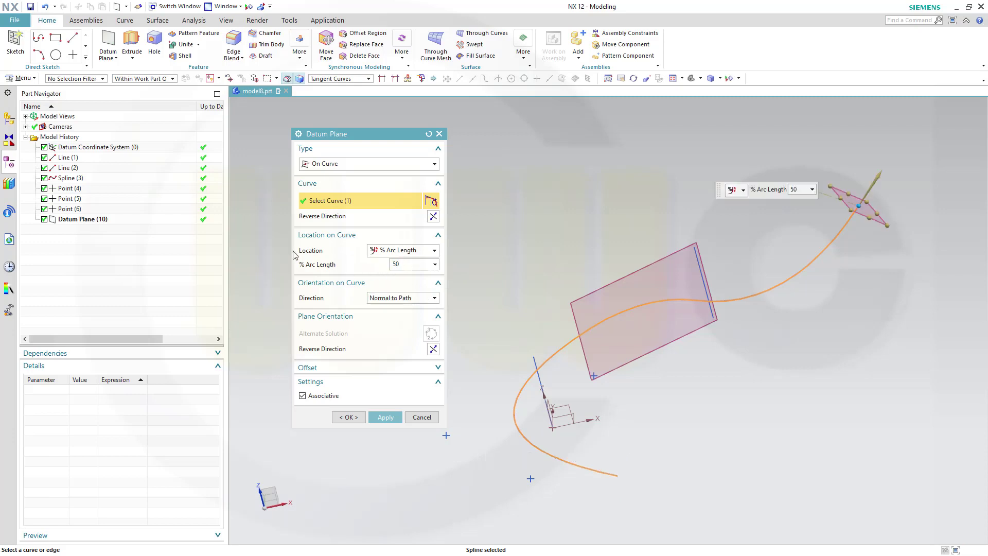
{"action": "key", "text": "Tab"}
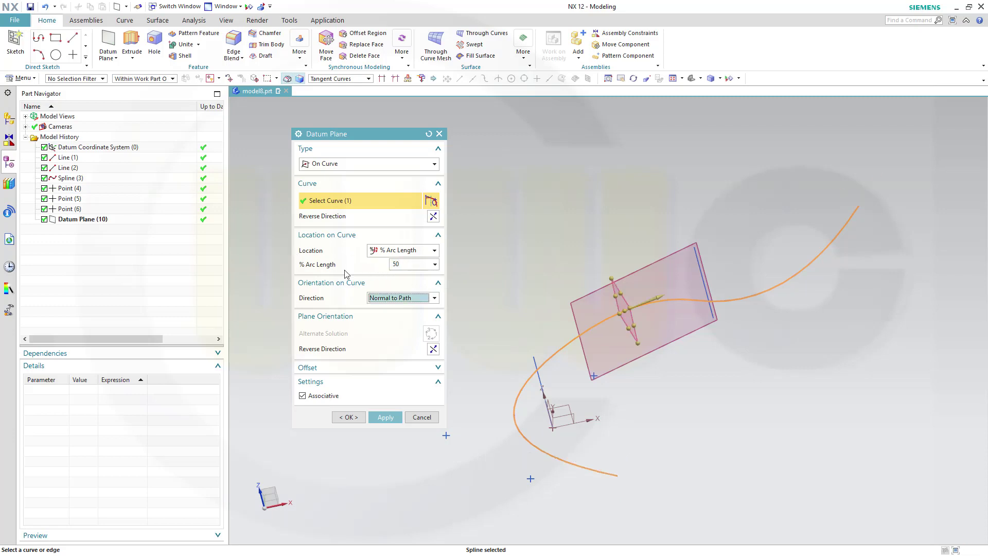
Create Datum Plane (11) normal to the spline at its midpoint
{"action": "left_click", "coordinate": [385, 417]}
{"action": "middle_click_drag", "start_coordinate": [653, 331], "coordinate": [574, 348]}
{"action": "left_click", "coordinate": [433, 164]}
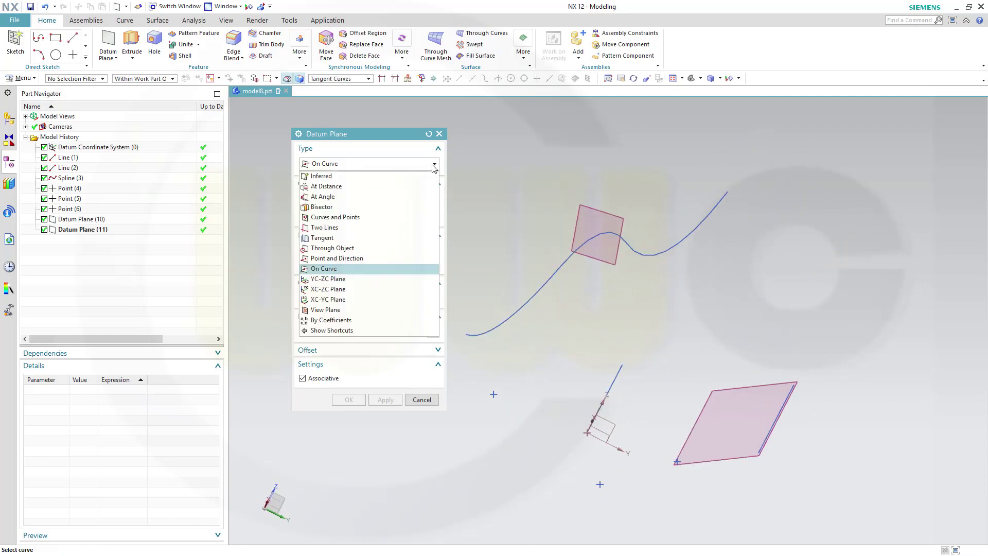
Create Datum Plane (12) with Curves and Points, Three Points, through two points and a line endpoint
{"action": "left_click", "coordinate": [345, 217]}
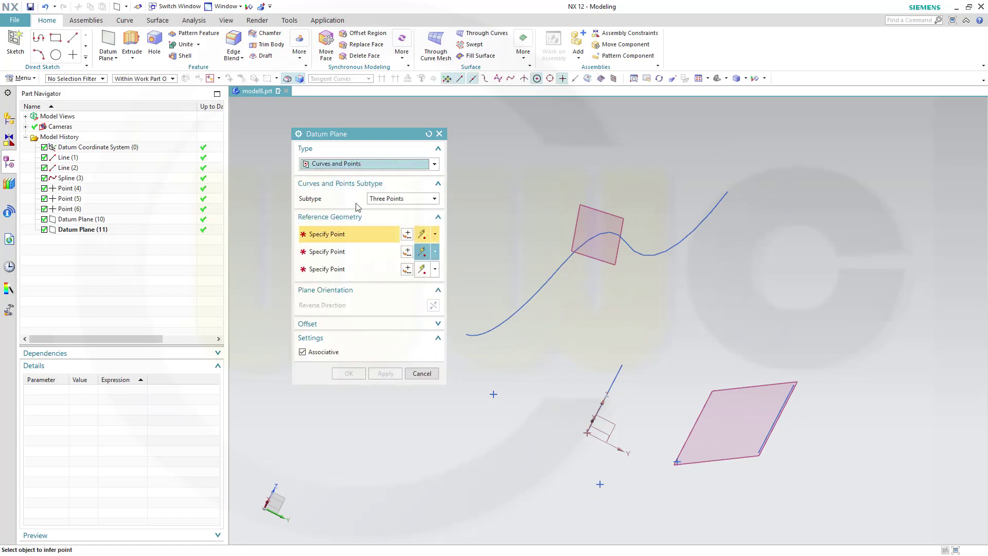
{"action": "left_click", "coordinate": [432, 199]}
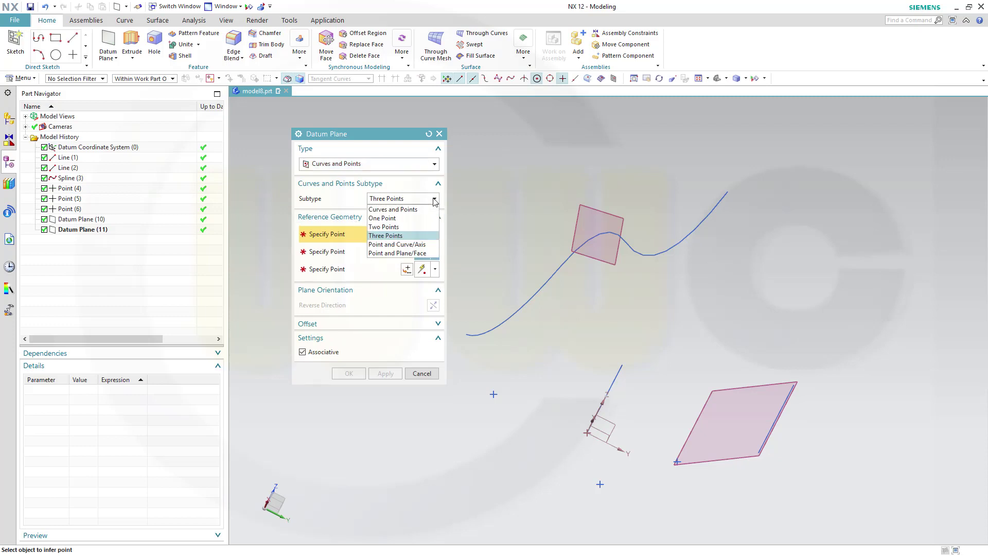
{"action": "left_click", "coordinate": [400, 235]}
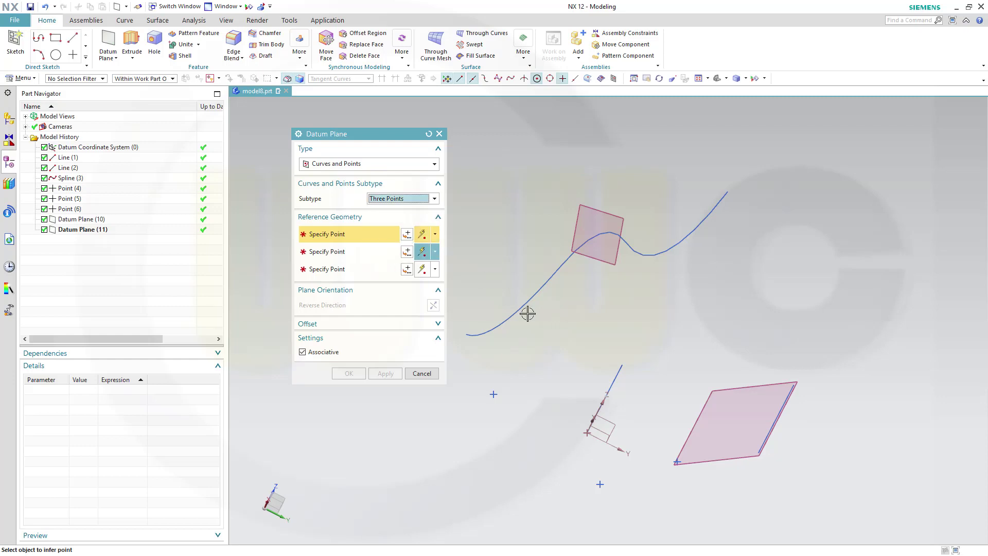
{"action": "left_click", "coordinate": [495, 394]}
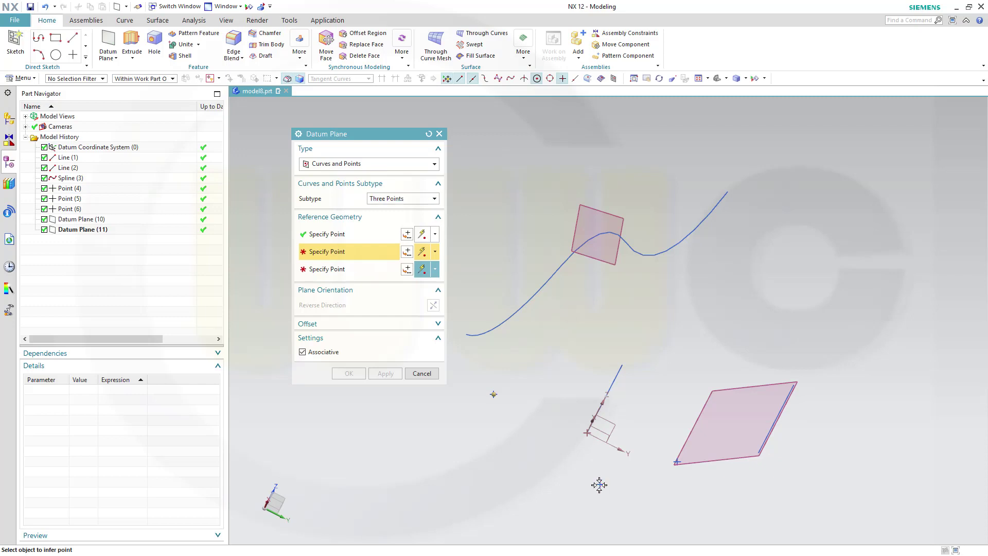
{"action": "left_click", "coordinate": [598, 484]}
{"action": "middle_click_drag", "start_coordinate": [734, 315], "coordinate": [693, 353]}
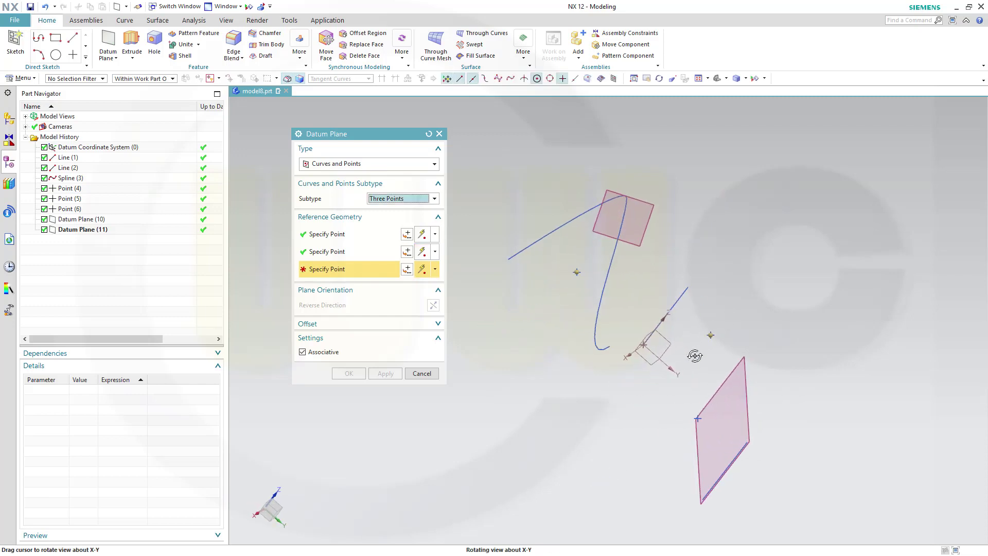
{"action": "left_click", "coordinate": [690, 286]}
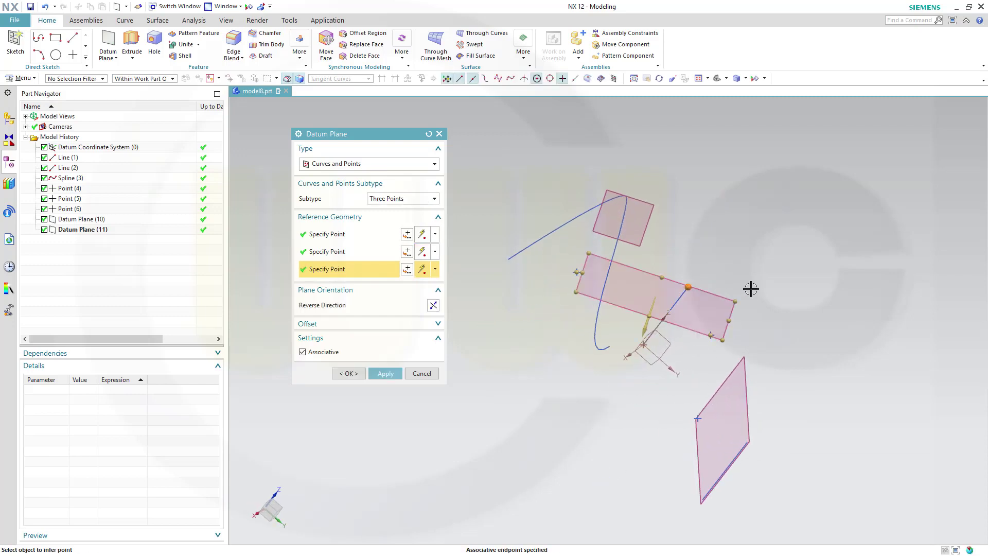
{"action": "middle_click_drag", "start_coordinate": [804, 353], "coordinate": [743, 343]}
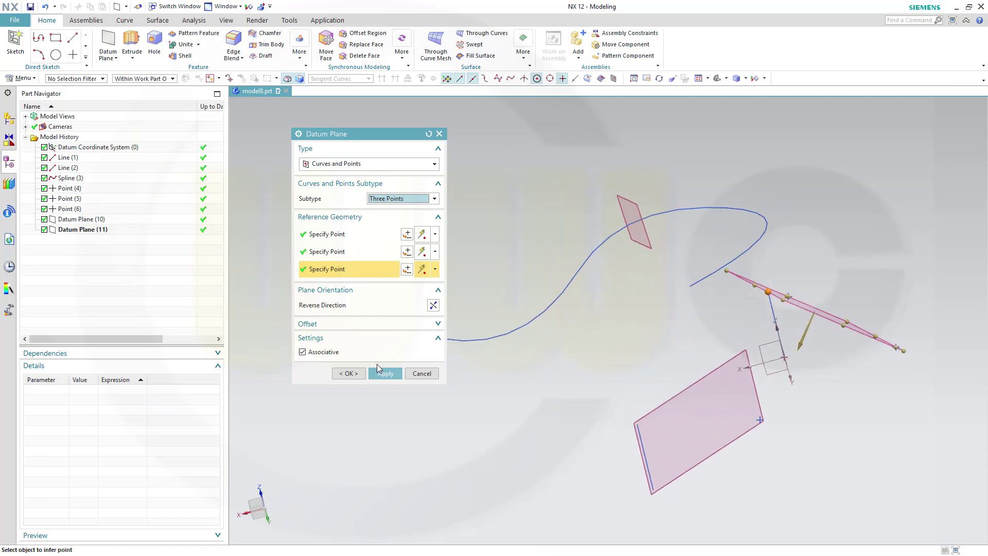
{"action": "left_click", "coordinate": [384, 374]}
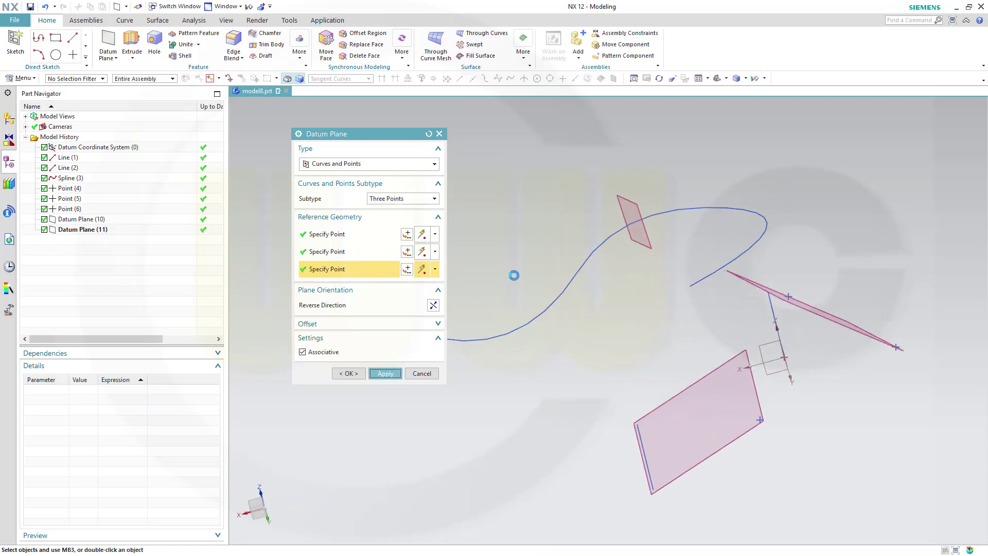
{"action": "middle_click_drag", "start_coordinate": [543, 247], "coordinate": [585, 234]}
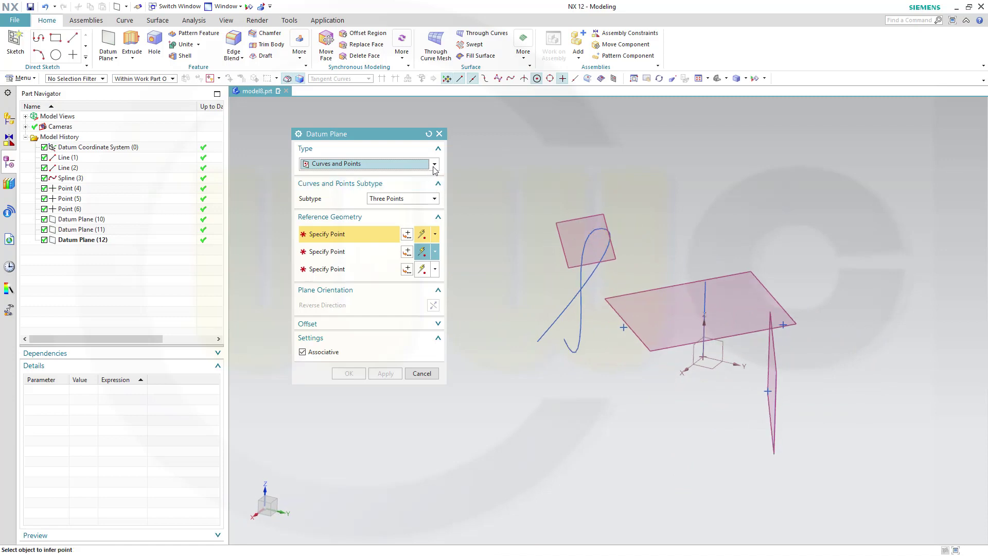
Preview an At Angle plane at 150° from the right-hand datum plane, pivoting about Line (1)
{"action": "left_click", "coordinate": [435, 164]}
{"action": "left_click", "coordinate": [334, 199]}
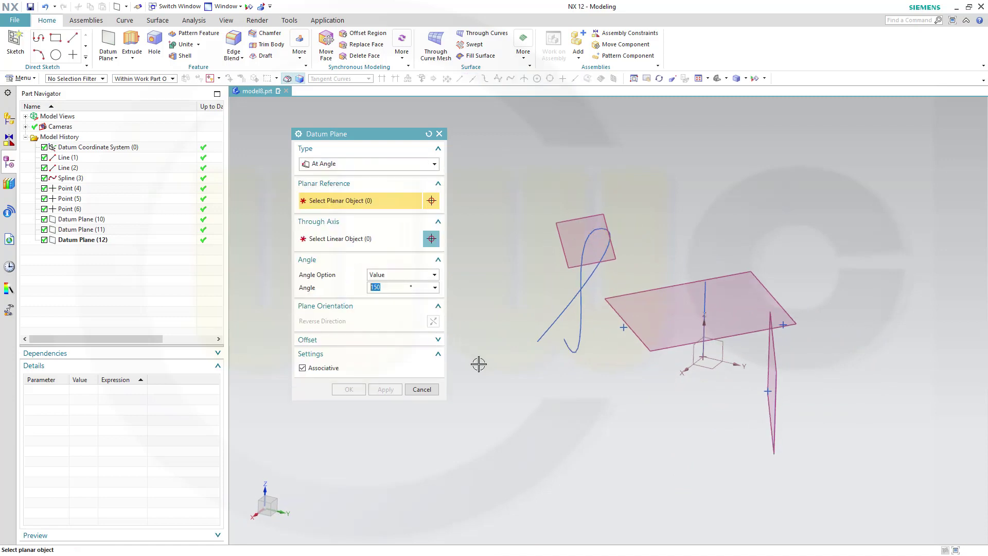
{"action": "mouse_move", "coordinate": [523, 389]}
{"action": "middle_mouse_down"}
{"action": "mouse_move", "coordinate": [507, 397]}
{"action": "mouse_move", "coordinate": [531, 401]}
{"action": "middle_mouse_up"}
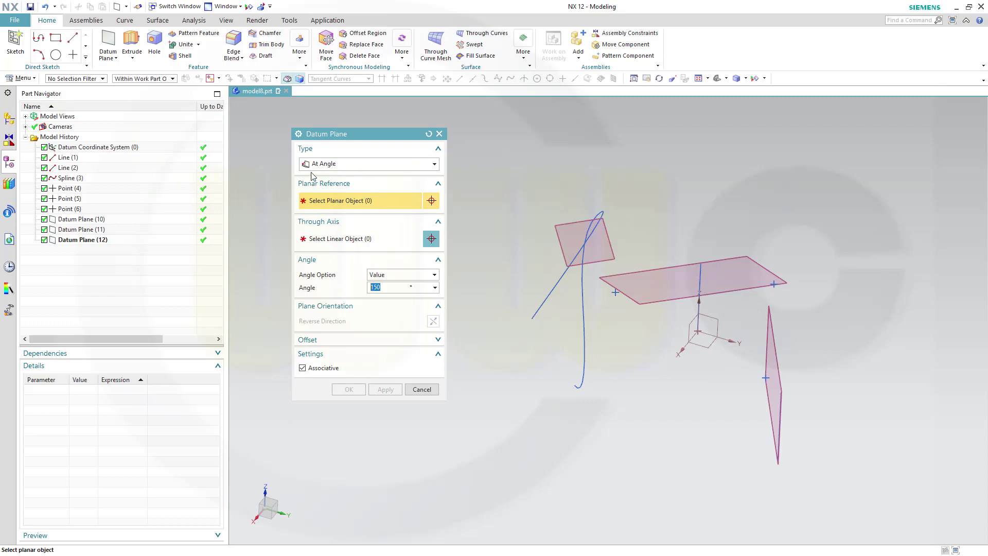
{"action": "middle_click_drag", "start_coordinate": [590, 354], "coordinate": [619, 352]}
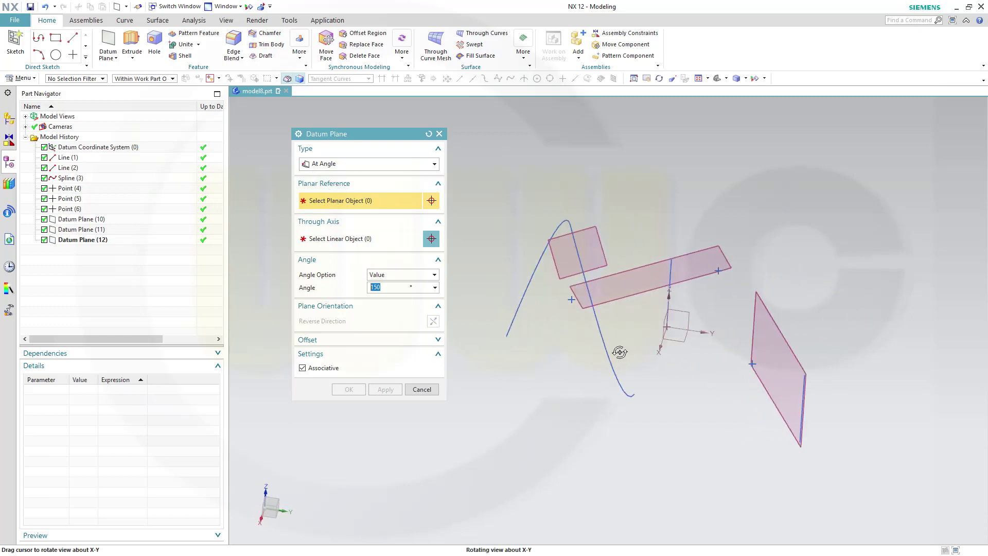
{"action": "left_click", "coordinate": [772, 328]}
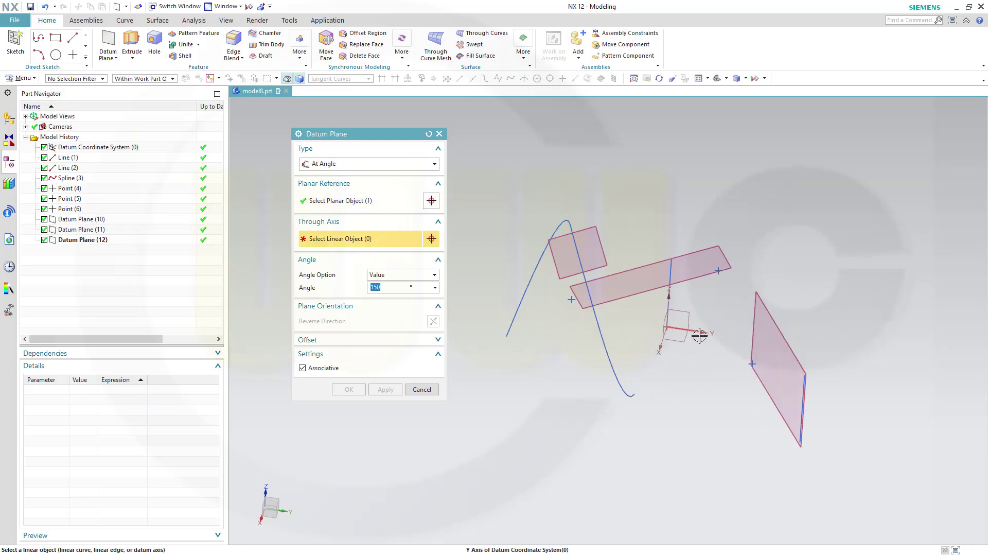
{"action": "middle_click_drag", "start_coordinate": [694, 372], "coordinate": [685, 362]}
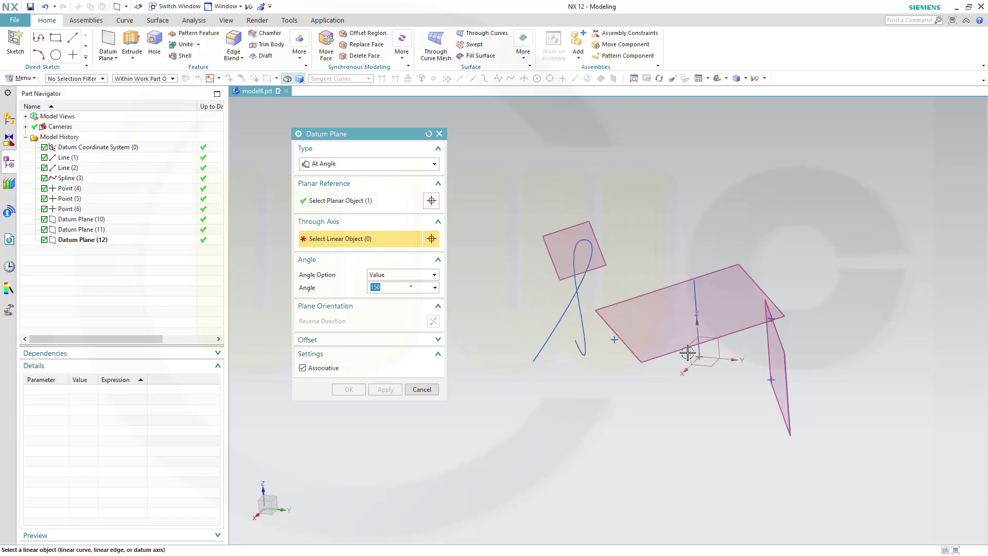
{"action": "left_click", "coordinate": [697, 321]}
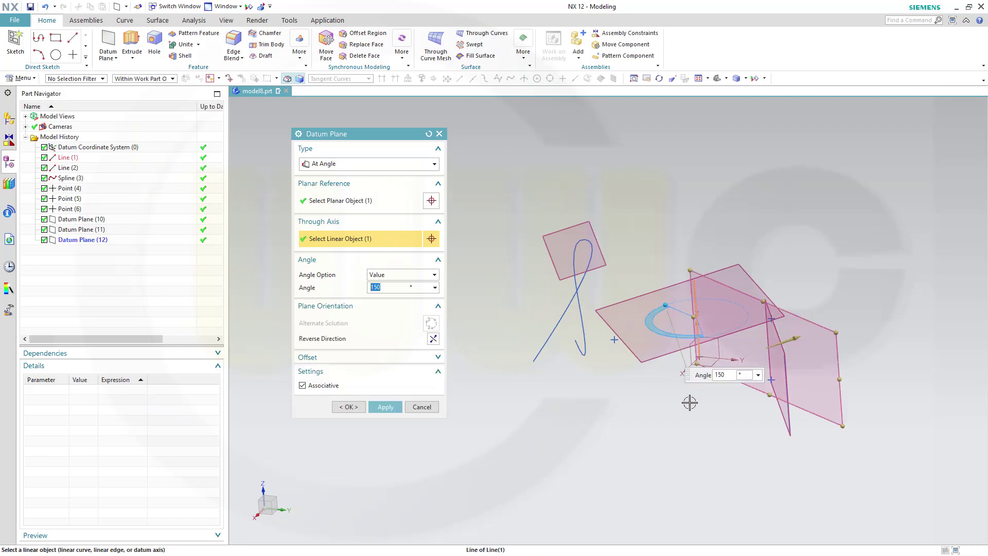
{"action": "middle_click_drag", "start_coordinate": [690, 406], "coordinate": [672, 443]}
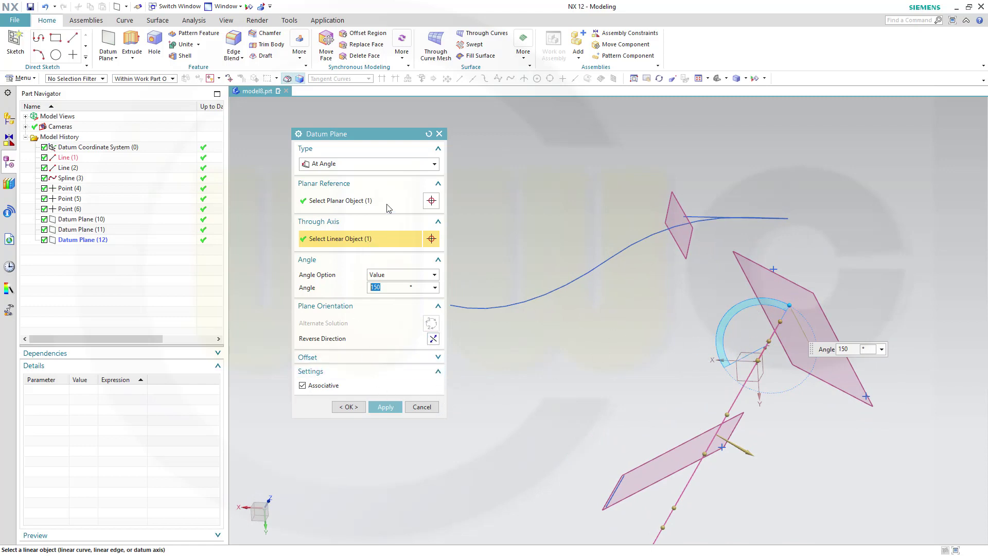
{"action": "left_click", "coordinate": [433, 164]}
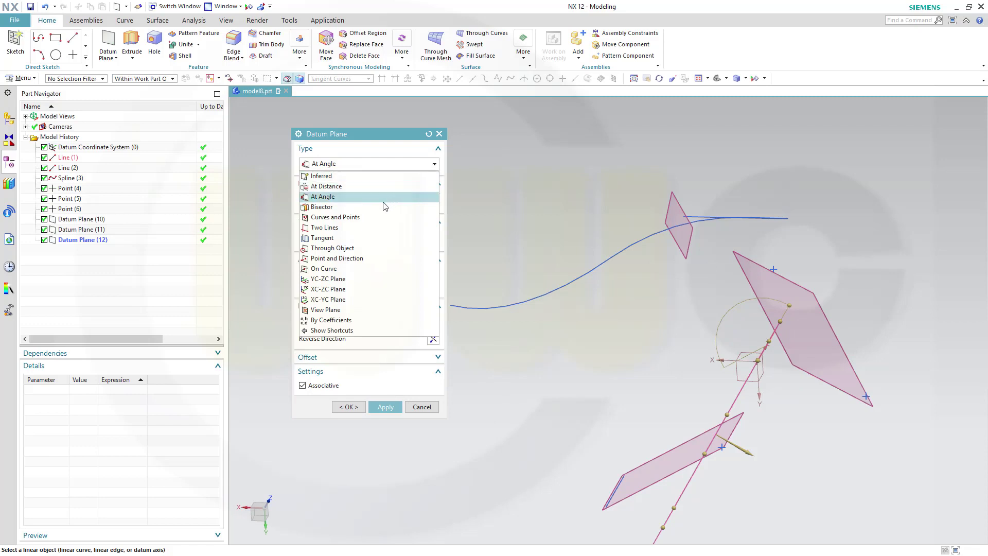
Create a Point and Direction plane through the corner point, normal to Datum Plane (10)
{"action": "left_click", "coordinate": [337, 259]}
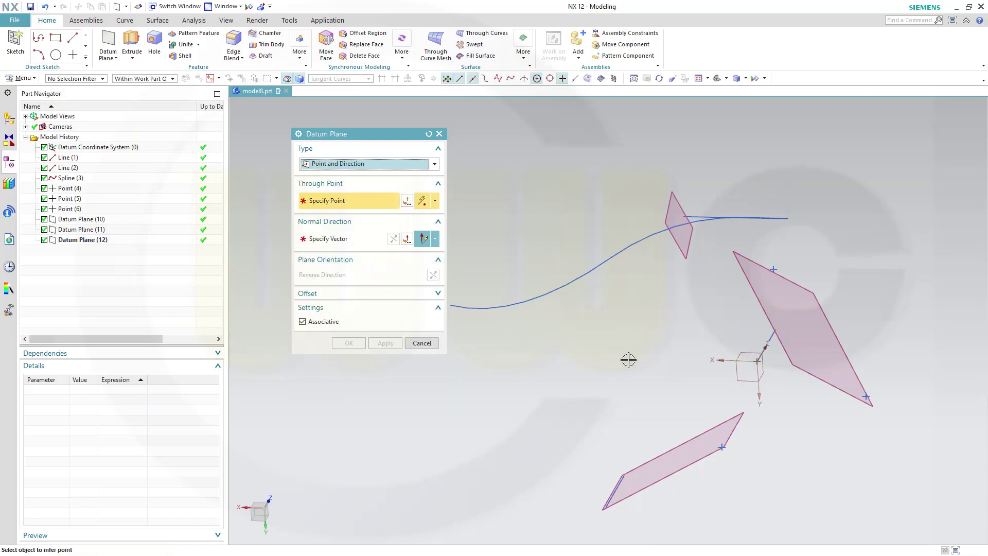
{"action": "mouse_move", "coordinate": [626, 359]}
{"action": "middle_mouse_down"}
{"action": "mouse_move", "coordinate": [597, 299]}
{"action": "mouse_move", "coordinate": [624, 327]}
{"action": "mouse_move", "coordinate": [635, 370]}
{"action": "mouse_move", "coordinate": [626, 337]}
{"action": "mouse_move", "coordinate": [643, 333]}
{"action": "mouse_move", "coordinate": [631, 356]}
{"action": "middle_mouse_up"}
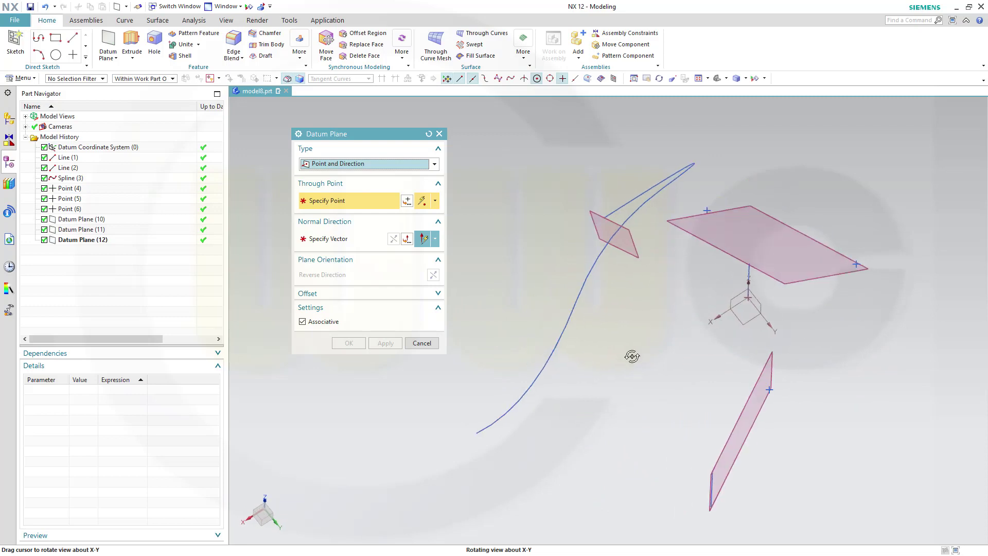
{"action": "left_click", "coordinate": [707, 210]}
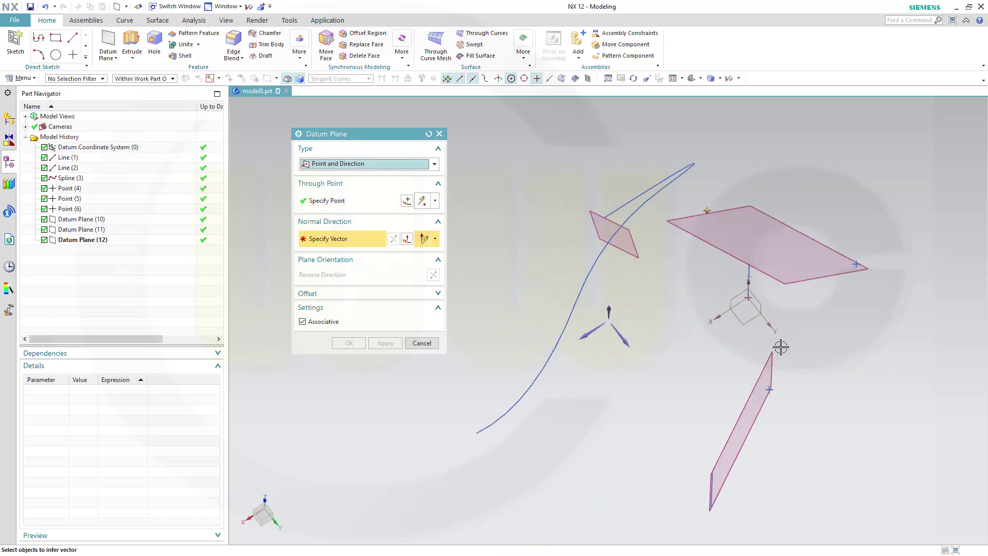
{"action": "middle_click_drag", "start_coordinate": [701, 357], "coordinate": [672, 386]}
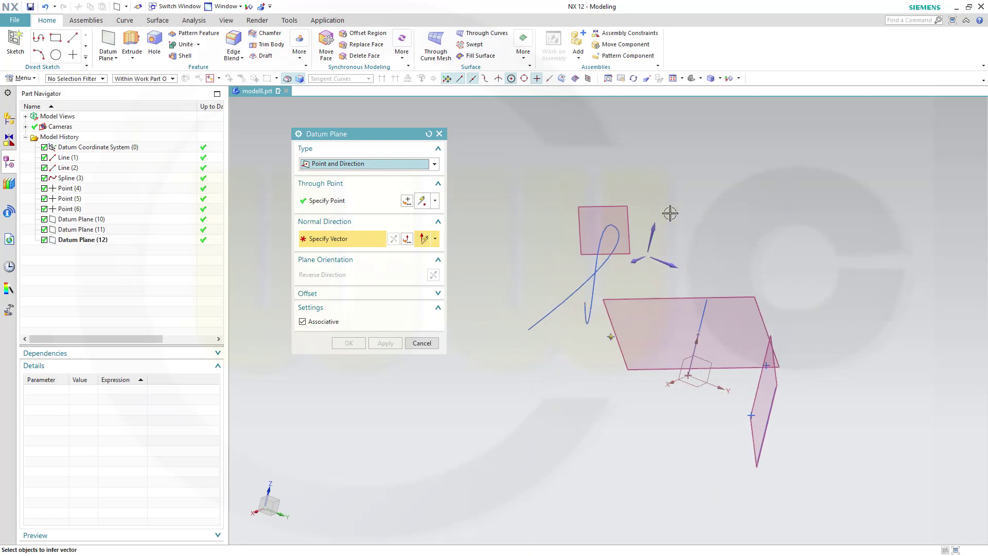
{"action": "middle_click_drag", "start_coordinate": [822, 320], "coordinate": [822, 346]}
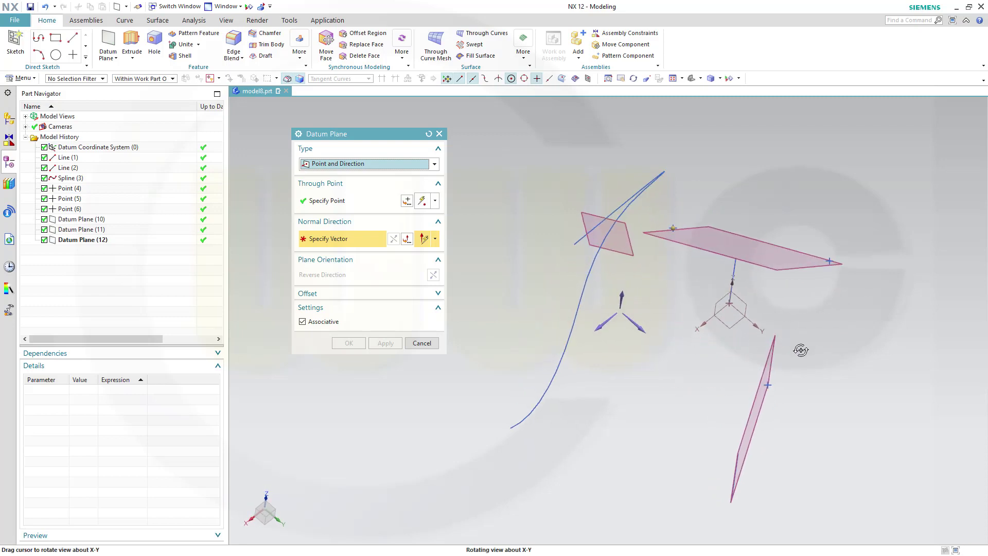
{"action": "left_click", "coordinate": [769, 369]}
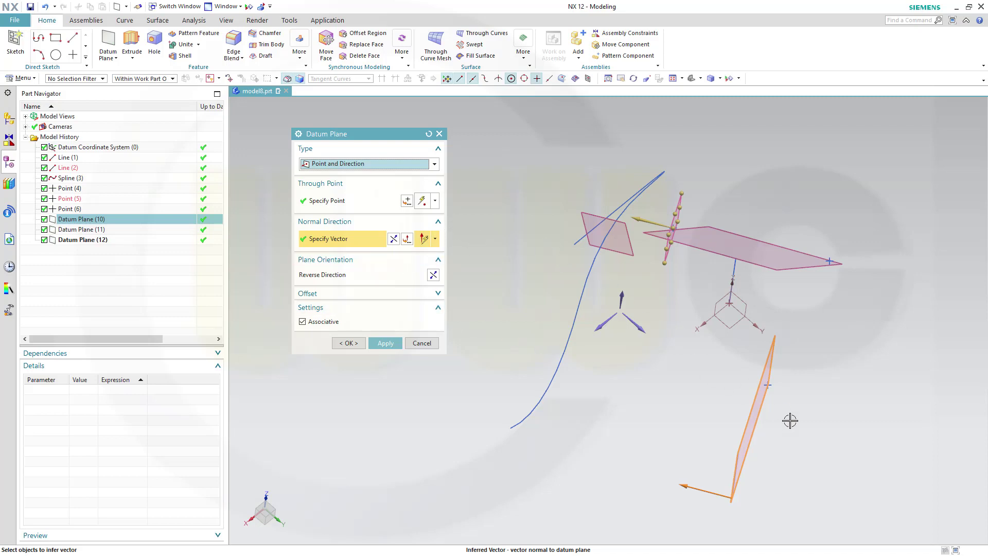
{"action": "middle_click_drag", "start_coordinate": [807, 432], "coordinate": [540, 334]}
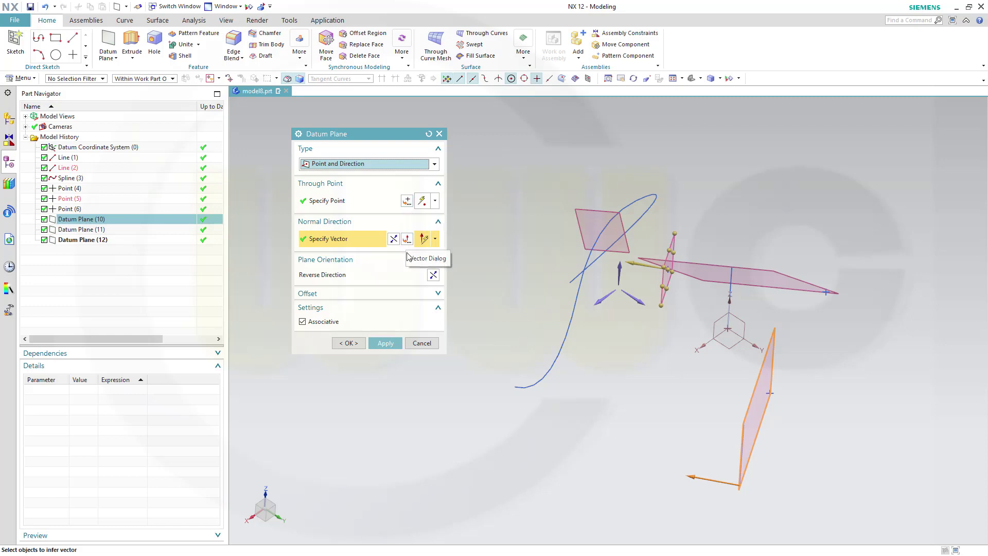
{"action": "middle_click", "coordinate": [440, 311]}
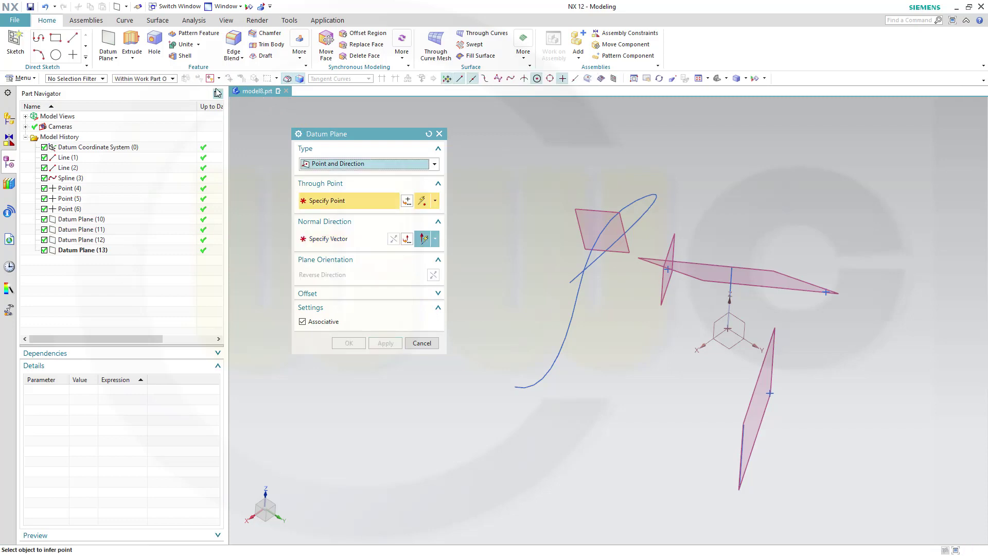
{"action": "middle_click_drag", "start_coordinate": [518, 261], "coordinate": [422, 329]}
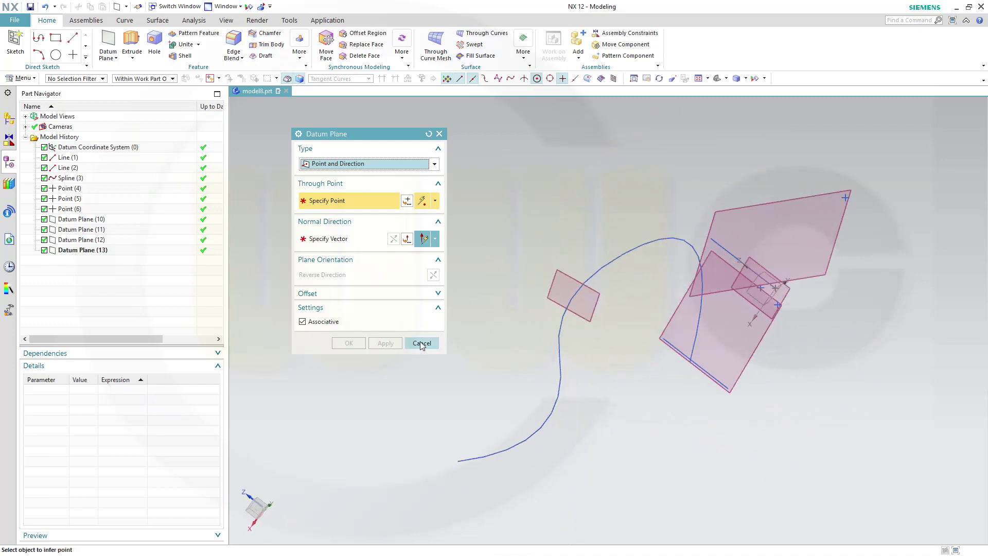
Cancel the Datum Plane dialog and orbit the view to review the four finished datum planes
{"action": "left_click", "coordinate": [421, 343]}
{"action": "middle_click_drag", "start_coordinate": [610, 402], "coordinate": [809, 394]}
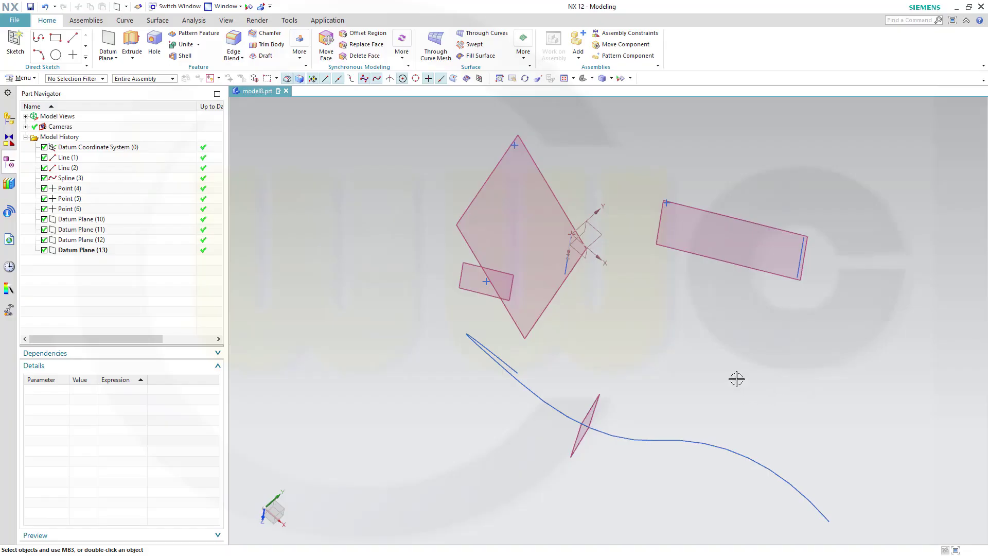
{"action": "middle_click_drag", "start_coordinate": [722, 377], "coordinate": [783, 376]}
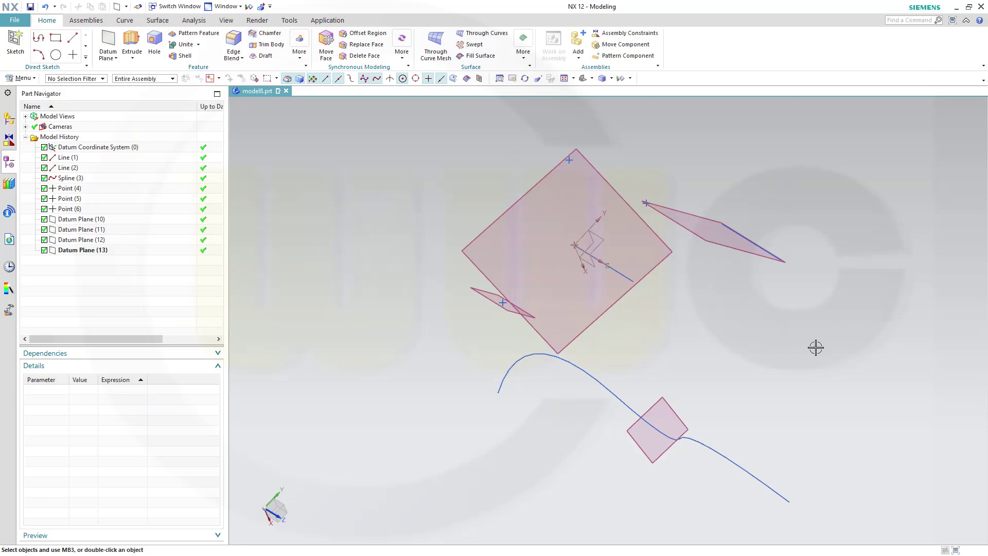
{"action": "middle_click_drag", "start_coordinate": [816, 348], "coordinate": [762, 370]}
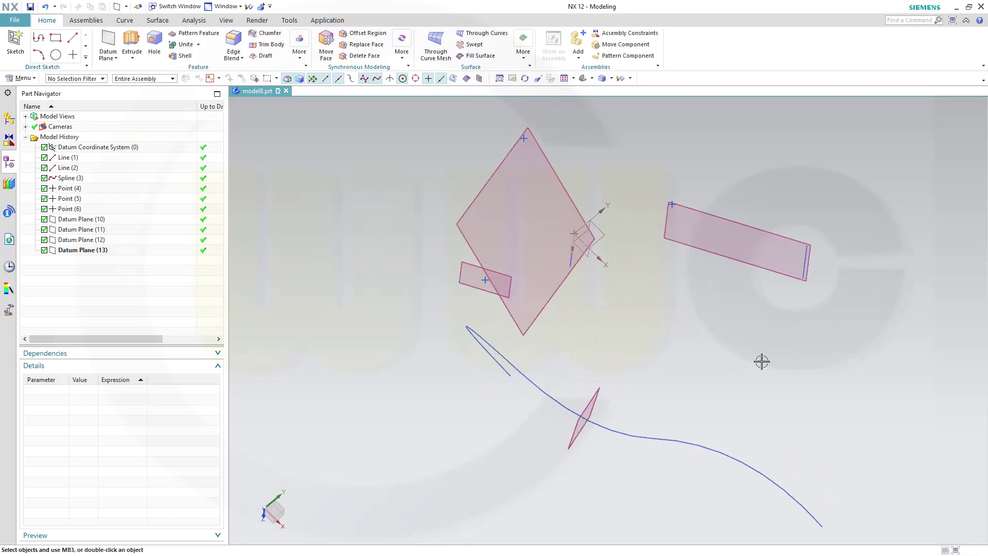